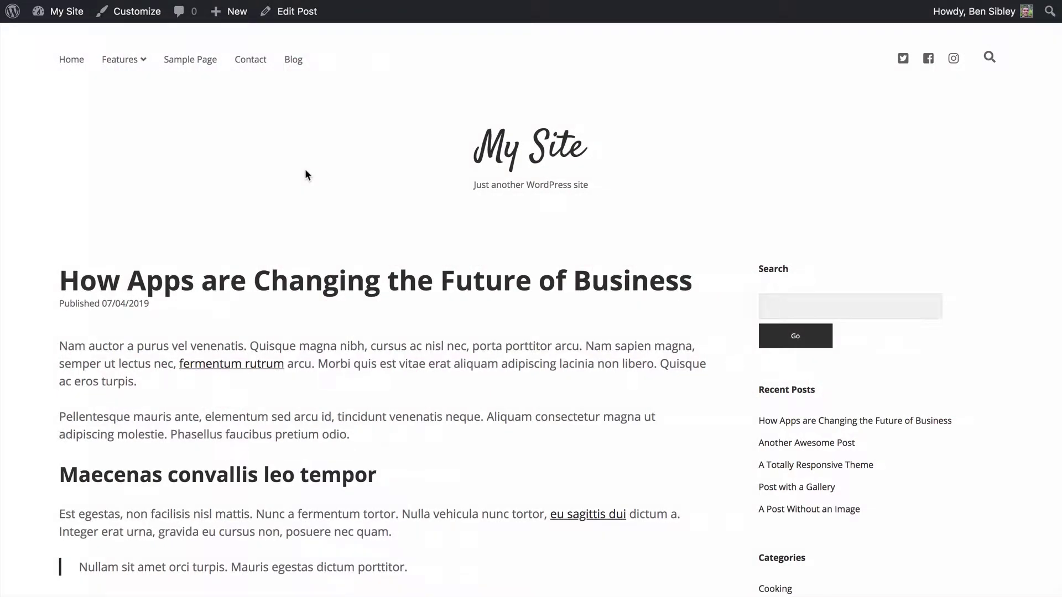
Browse the blog home page and open the full post
scroll(308, 197, down, 3)
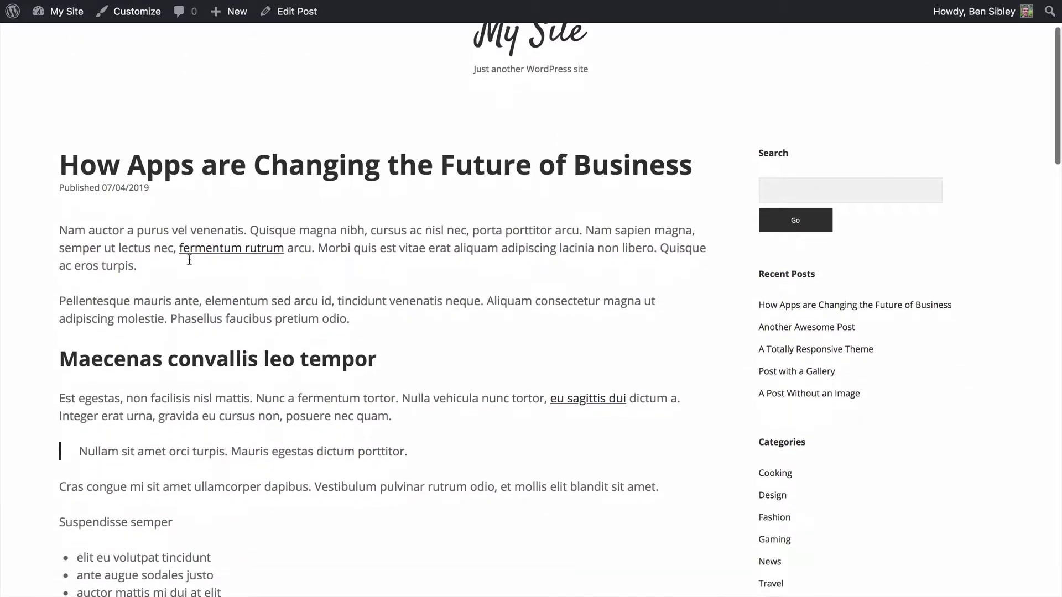
scroll(303, 287, up, 3)
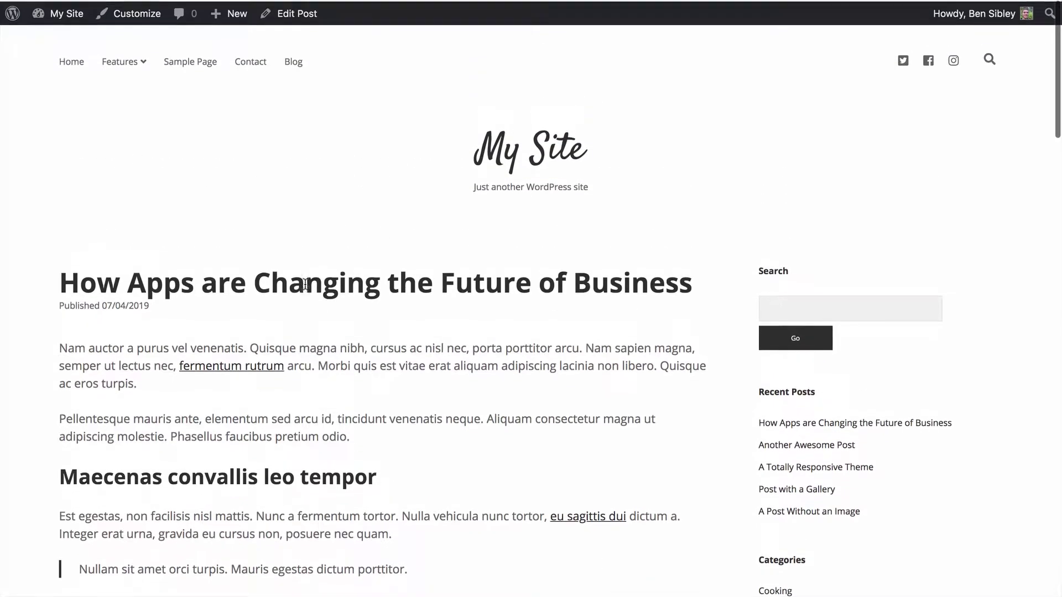
click(531, 162)
scroll(356, 172, down, 2)
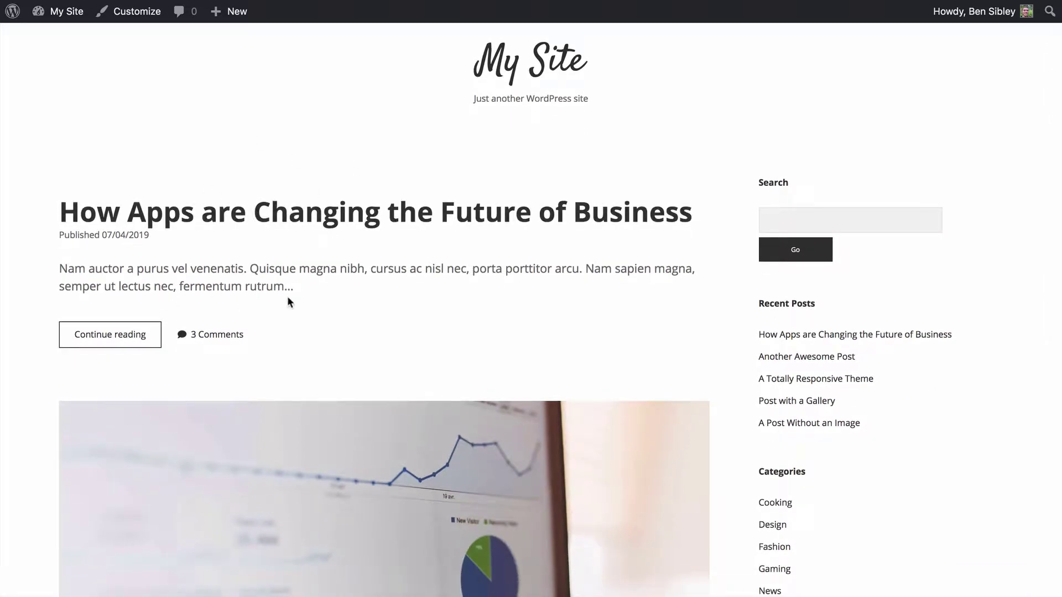
scroll(288, 299, up, 2)
scroll(287, 299, up, 1)
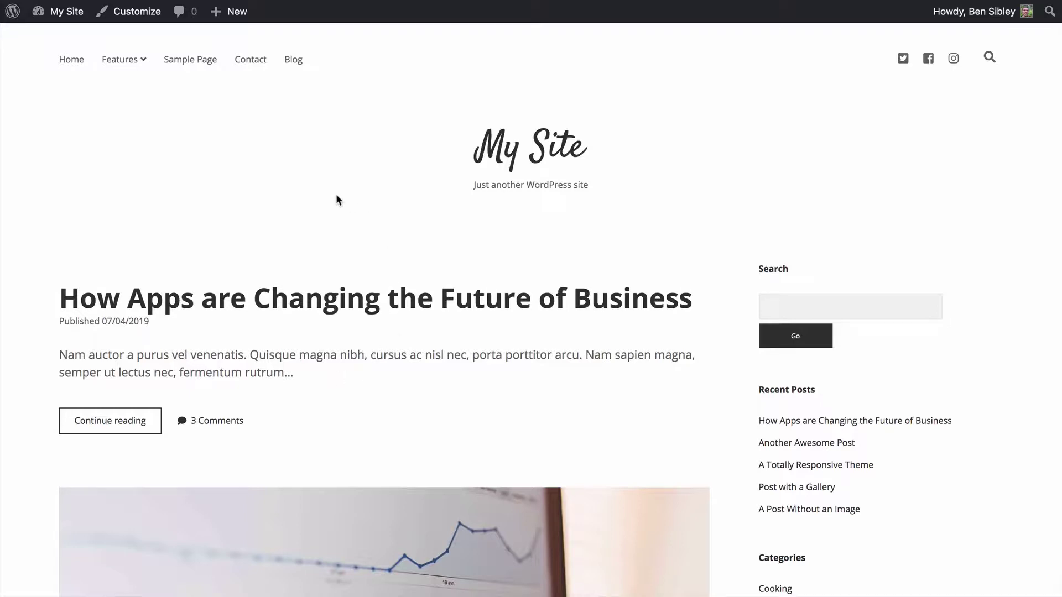
scroll(336, 194, up, 1)
click(330, 306)
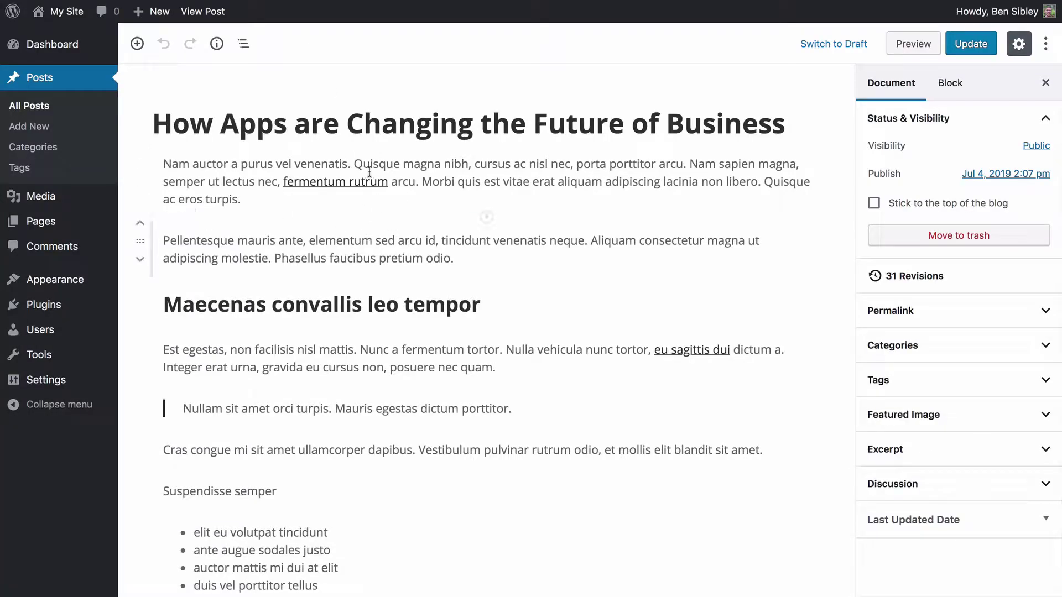
Insert new-services.jpg from the Media Library below the first paragraph and update the post
click(279, 199)
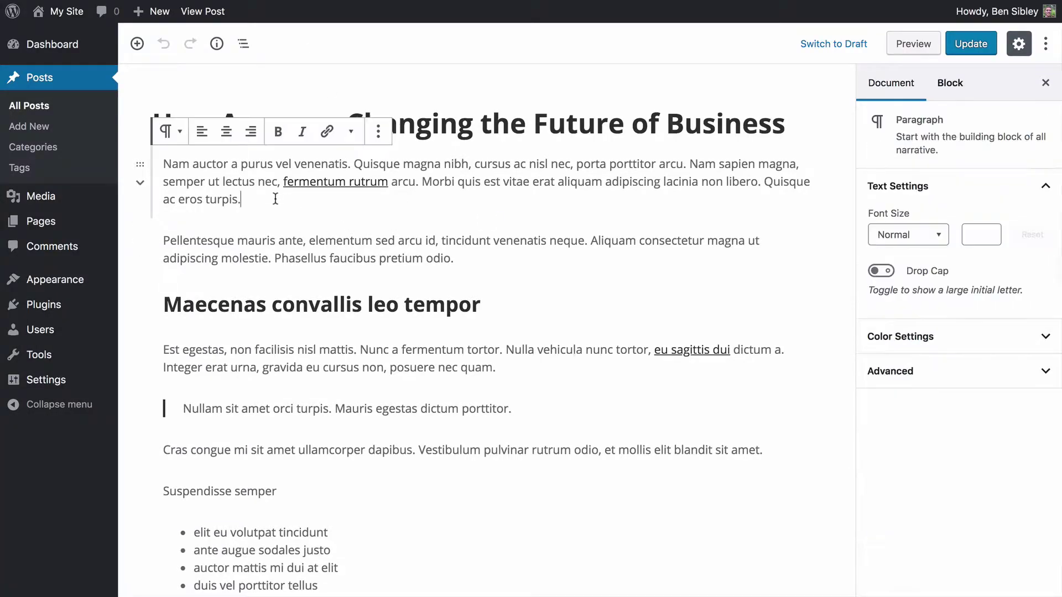
key(Return)
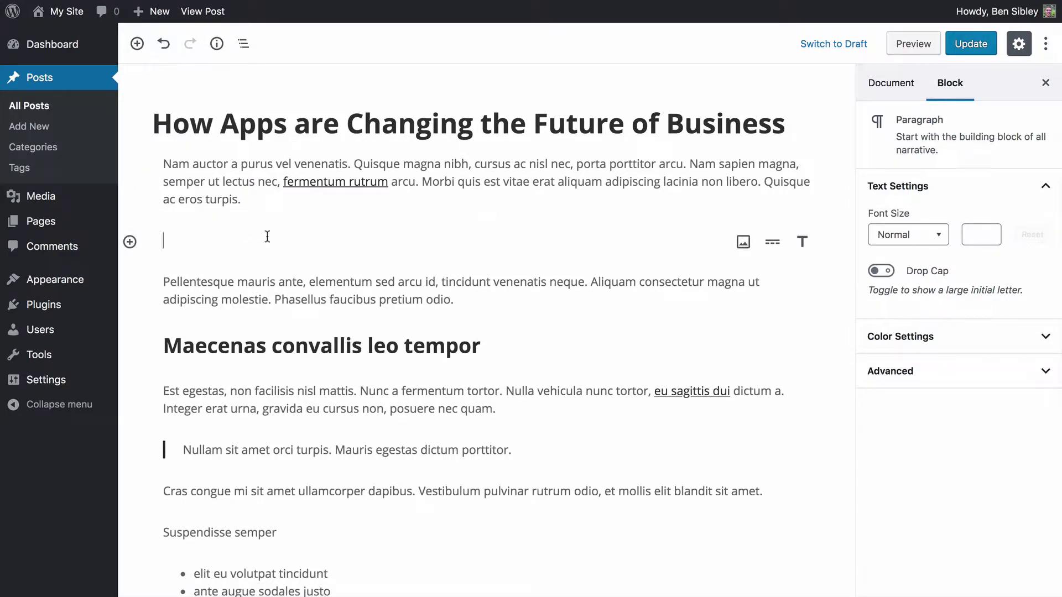
click(743, 243)
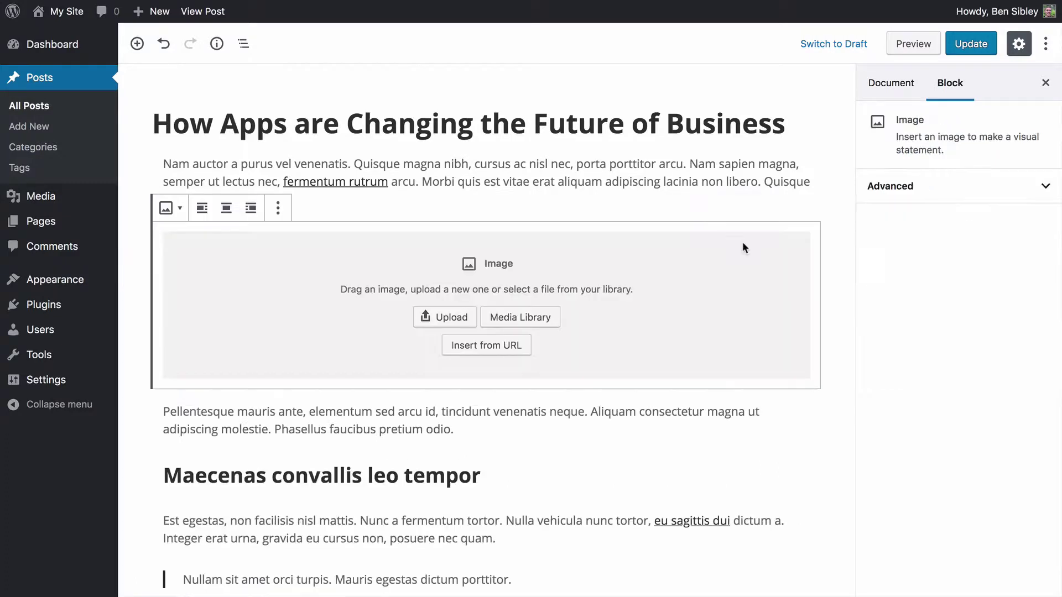
click(520, 317)
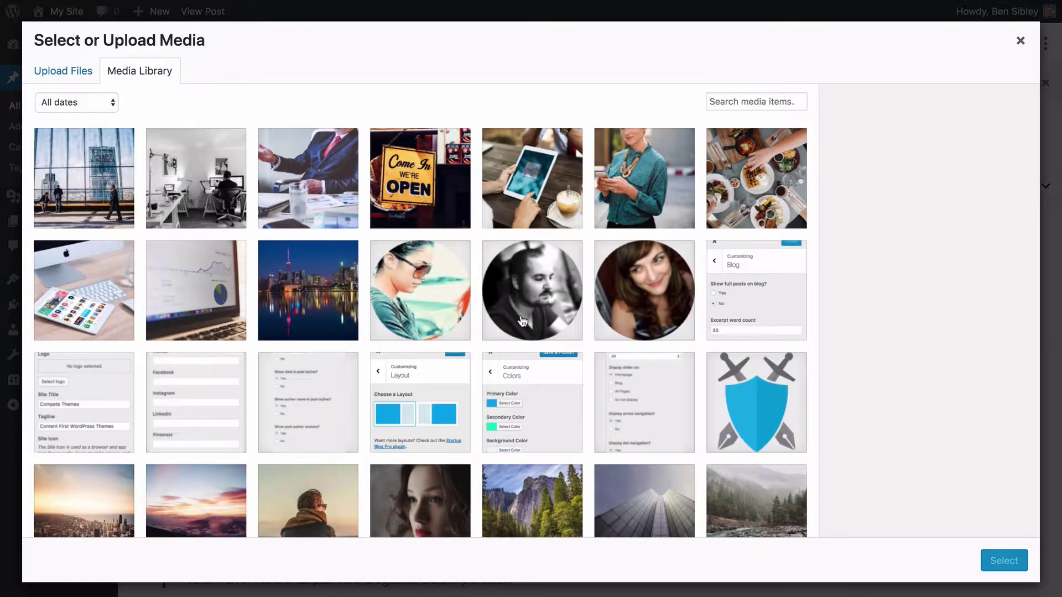
click(77, 174)
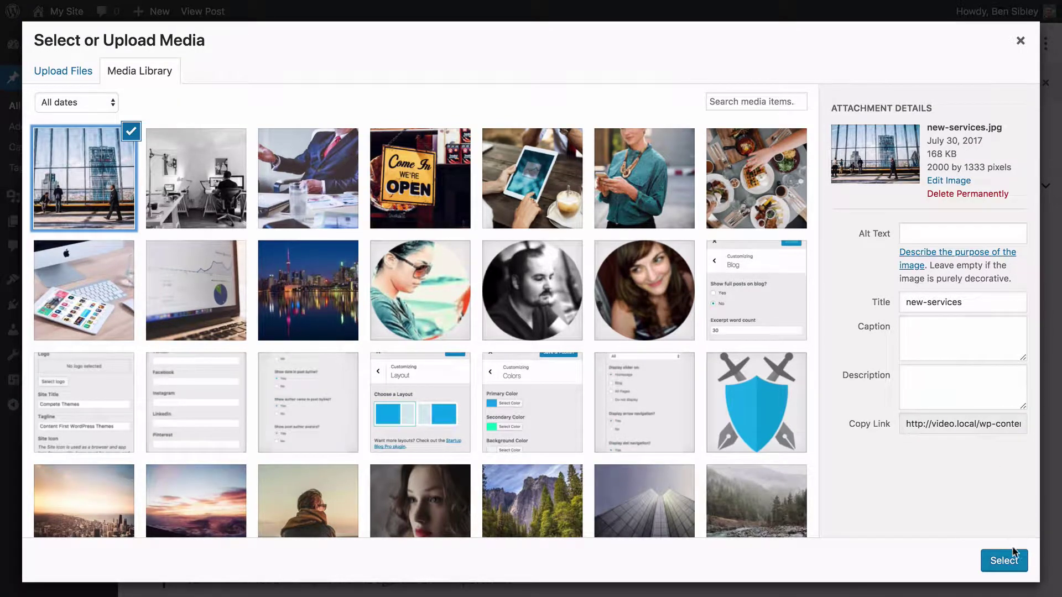
click(1015, 556)
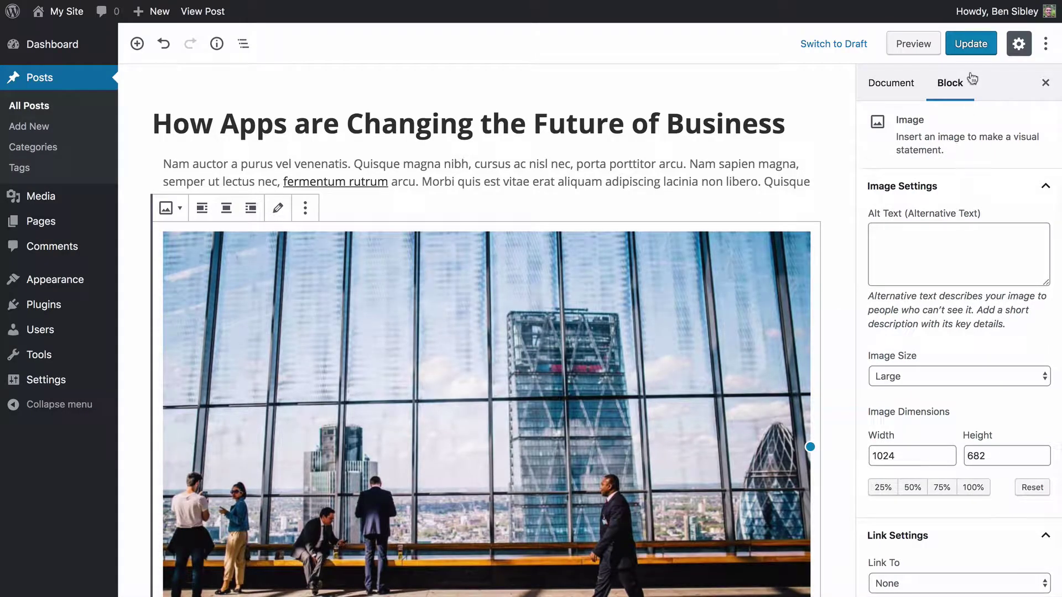
click(971, 43)
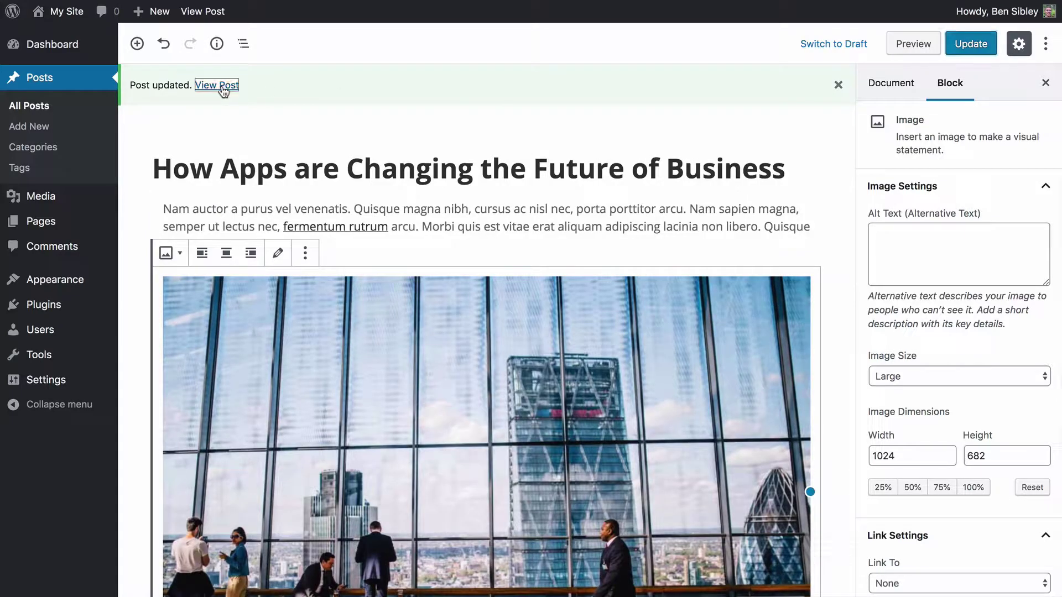
View the updated post on the live site and scroll through its content
click(216, 85)
scroll(331, 213, down, 5)
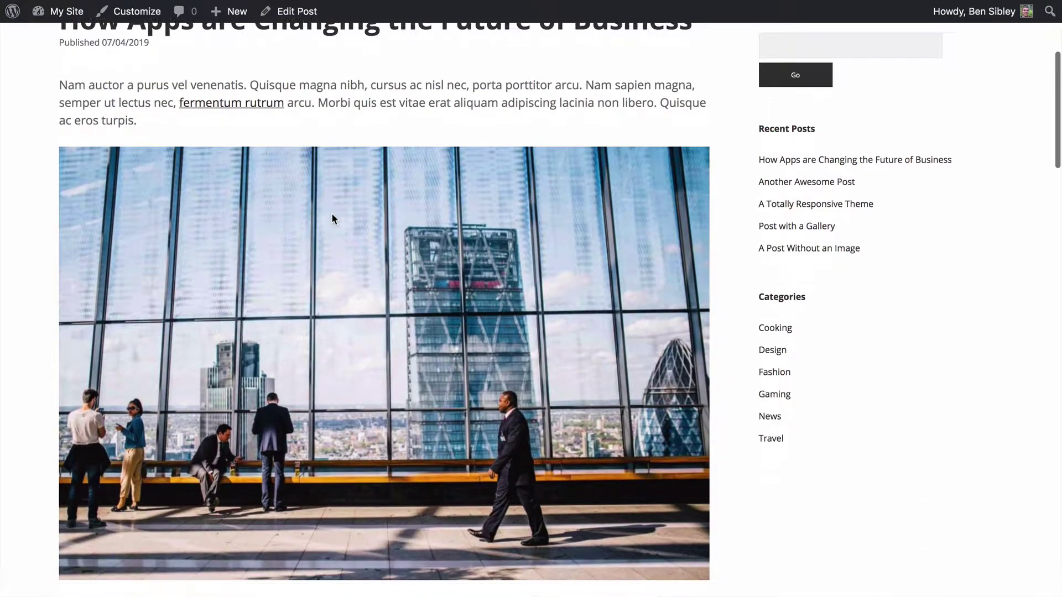
scroll(331, 213, down, 1)
scroll(367, 304, down, 5)
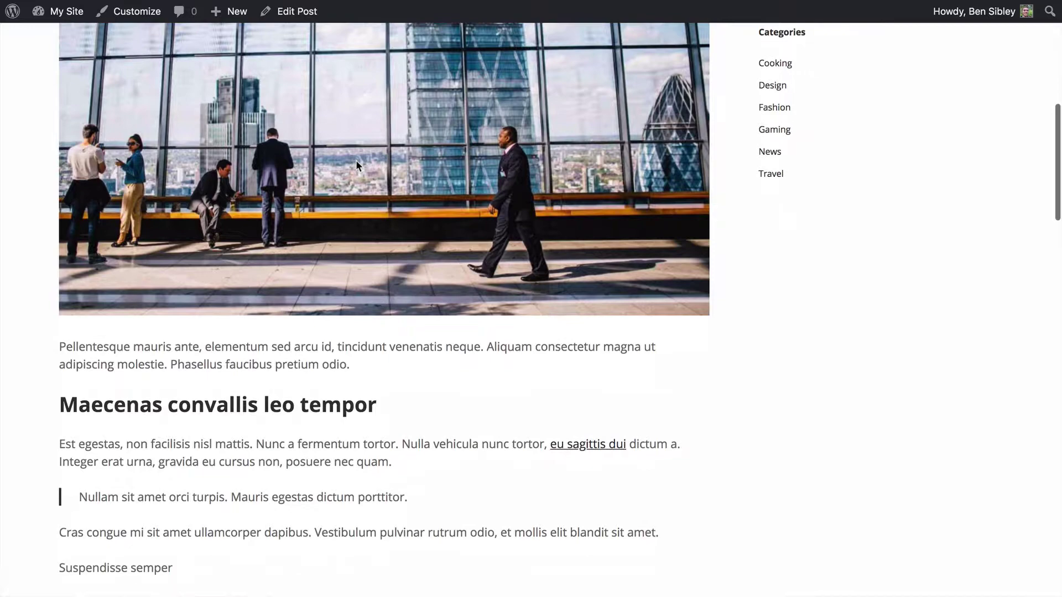
scroll(357, 160, up, 10)
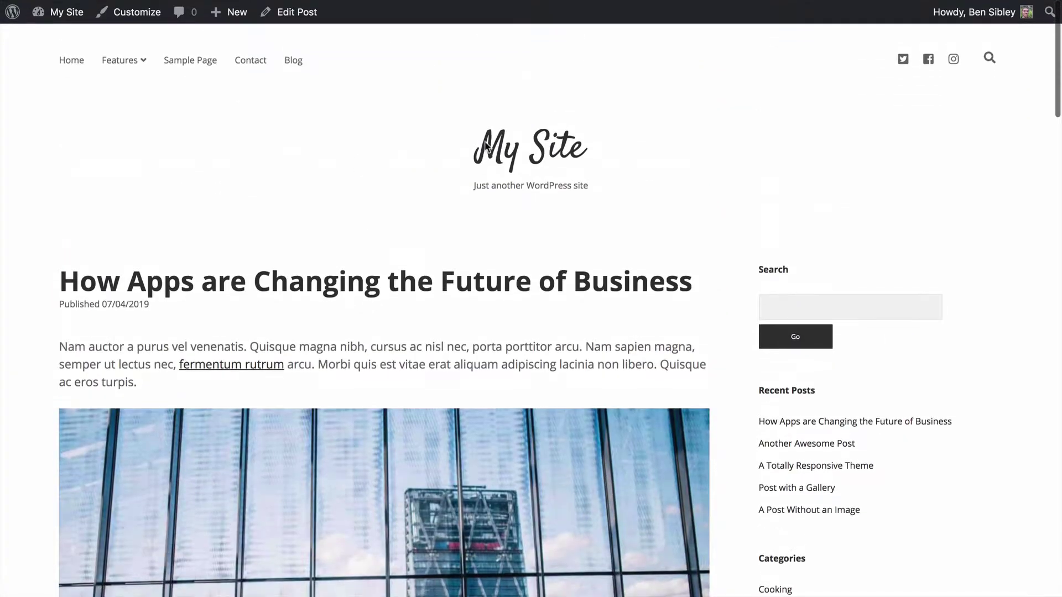
Return to the blog home page and scroll through the post listing
click(539, 155)
scroll(357, 174, down, 1)
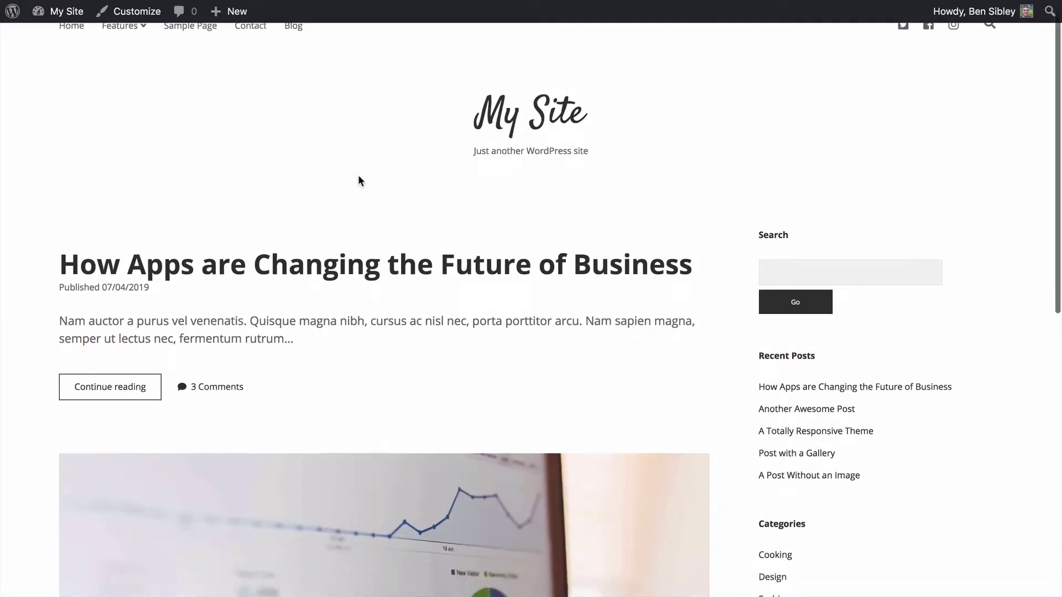
scroll(357, 174, down, 2)
scroll(343, 254, up, 3)
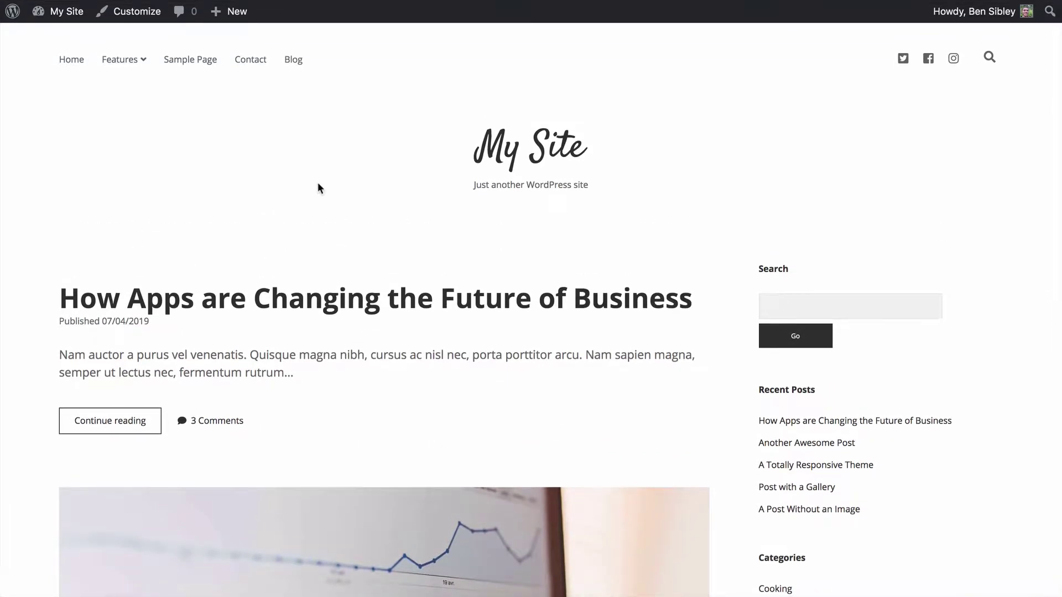
Reopen the post, check the office image beneath the first paragraph, and scroll back to the top
click(357, 303)
scroll(359, 307, down, 5)
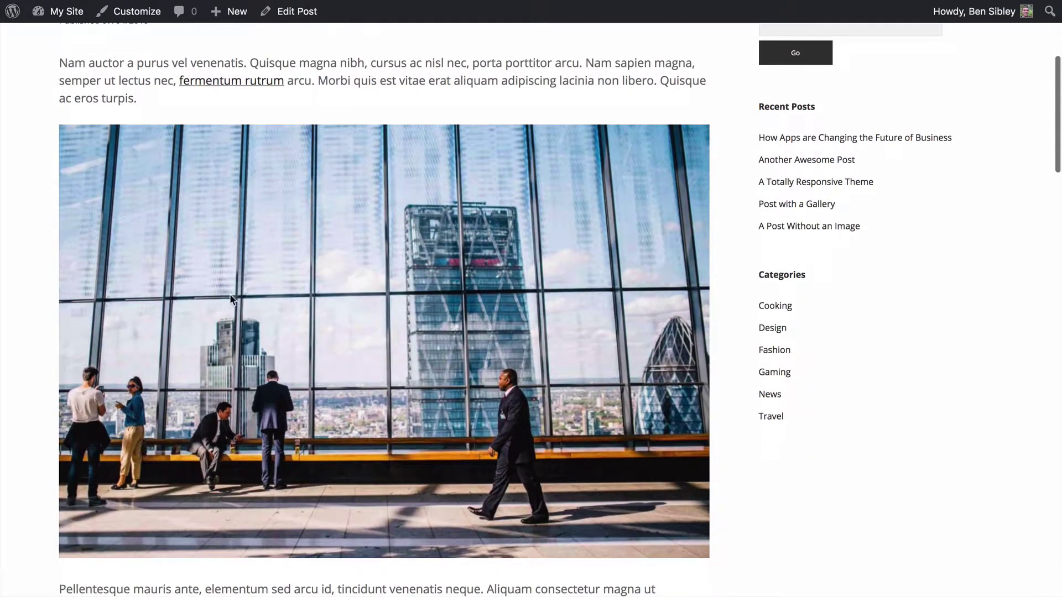
scroll(351, 293, up, 4)
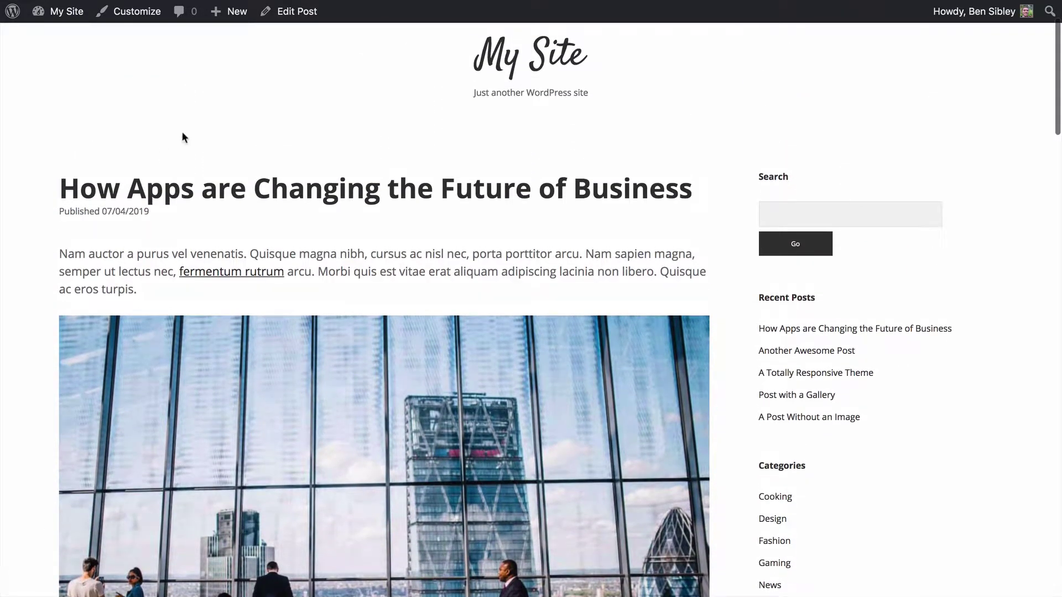
scroll(325, 135, down, 1)
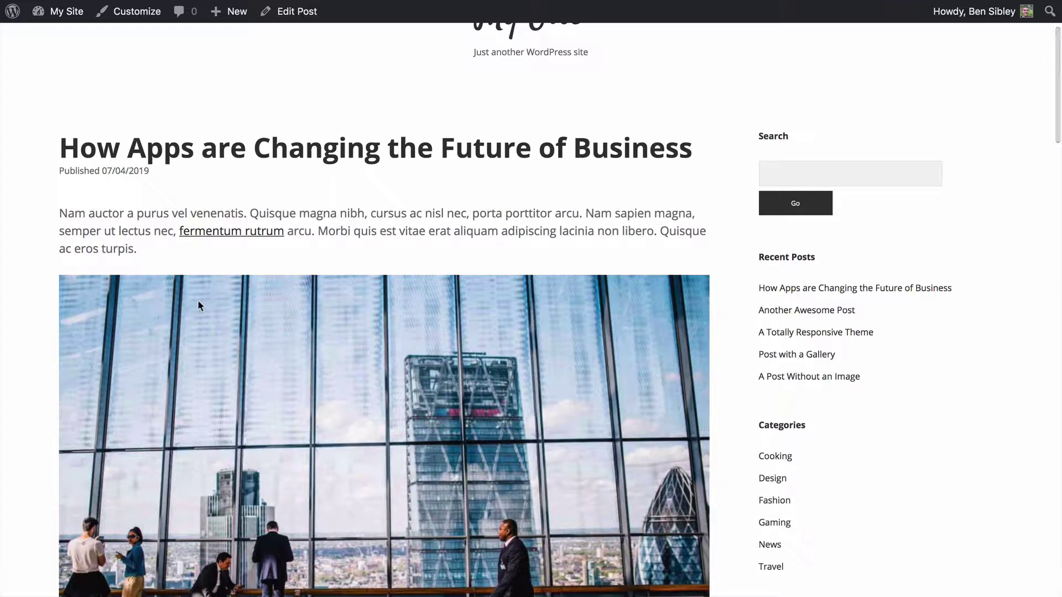
drag(149, 252, 61, 213)
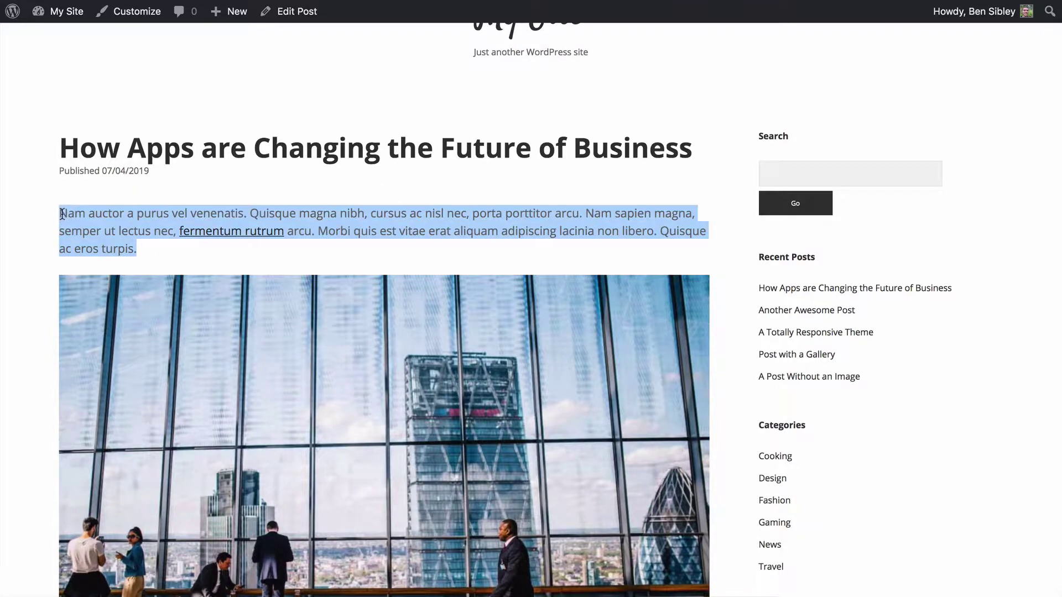
scroll(62, 212, down, 8)
drag(66, 307, 369, 325)
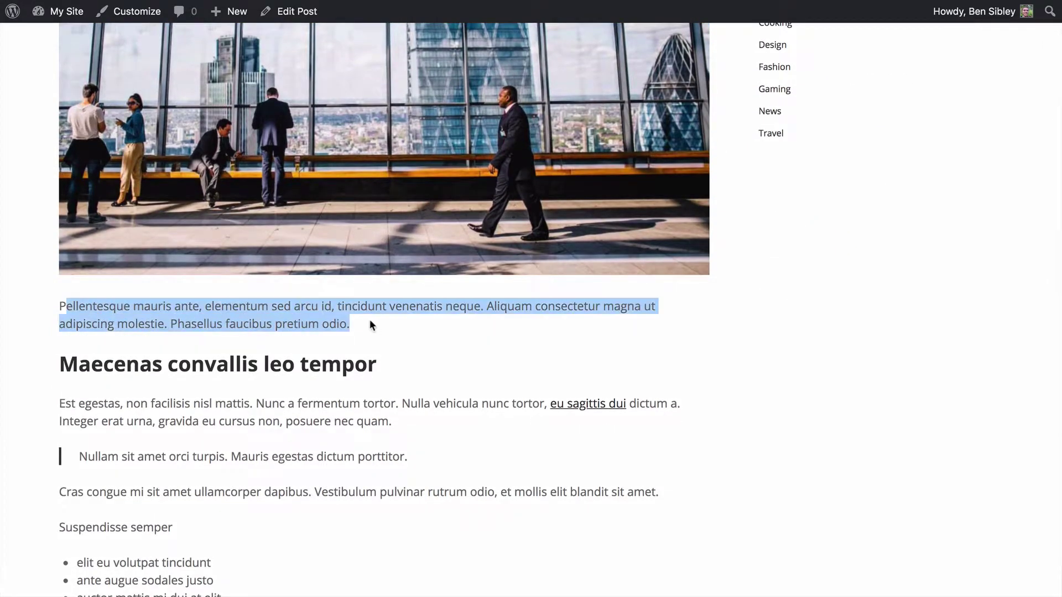
click(374, 323)
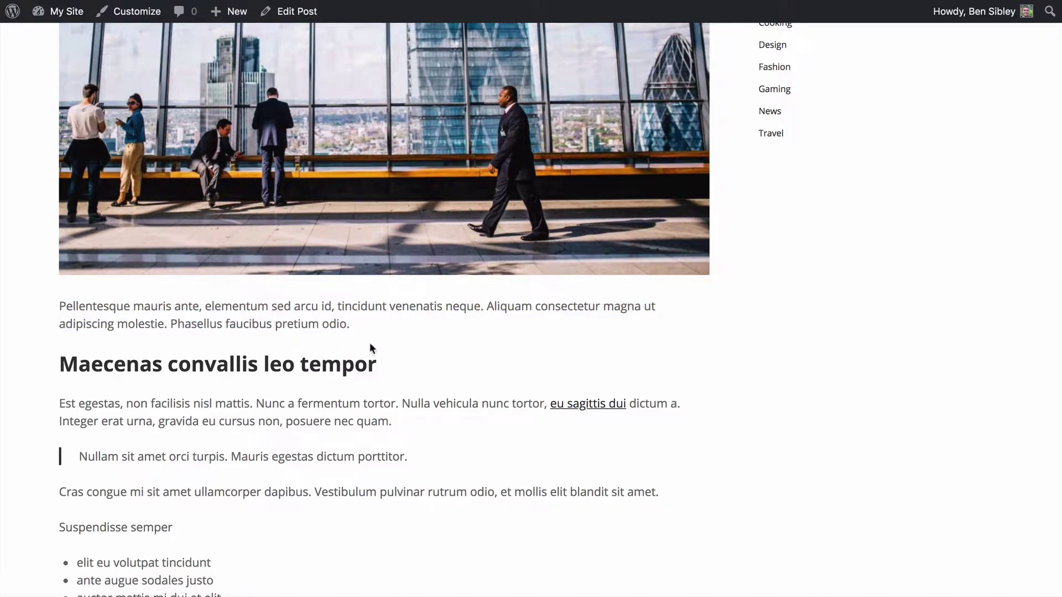
scroll(370, 349, up, 5)
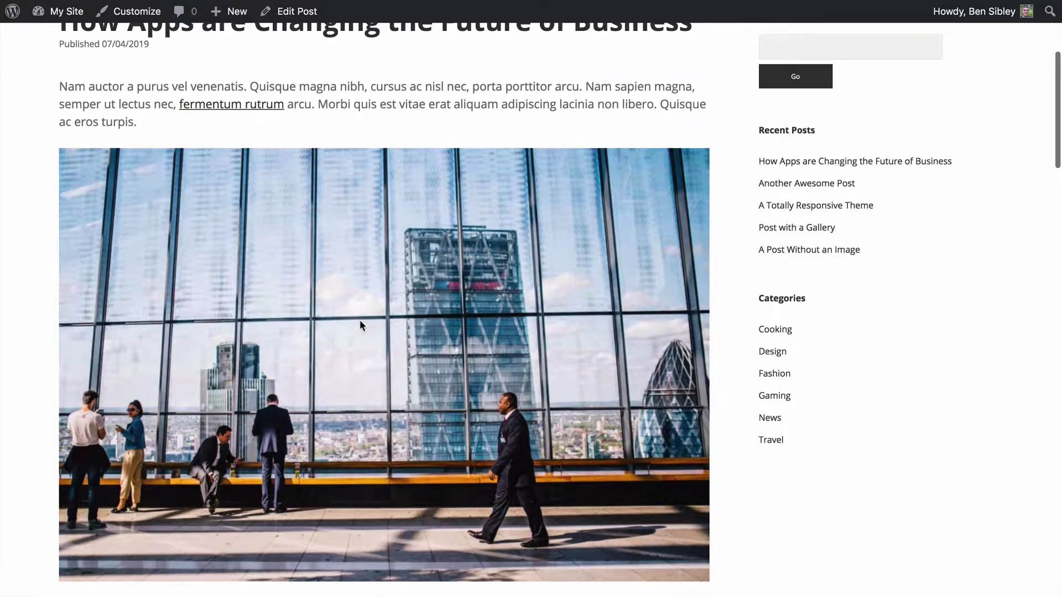
scroll(360, 322, up, 3)
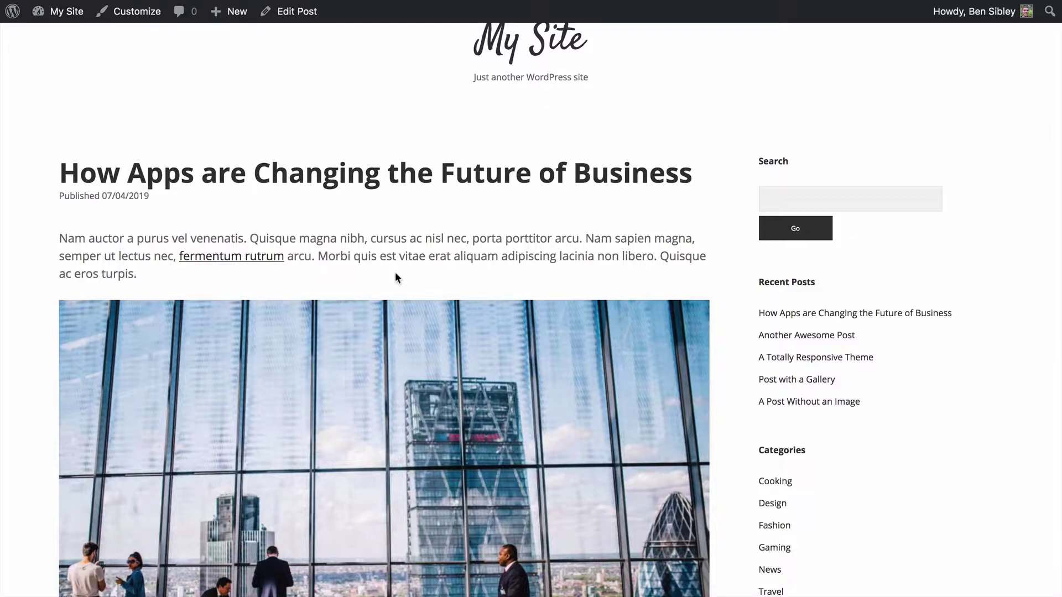
scroll(395, 273, up, 1)
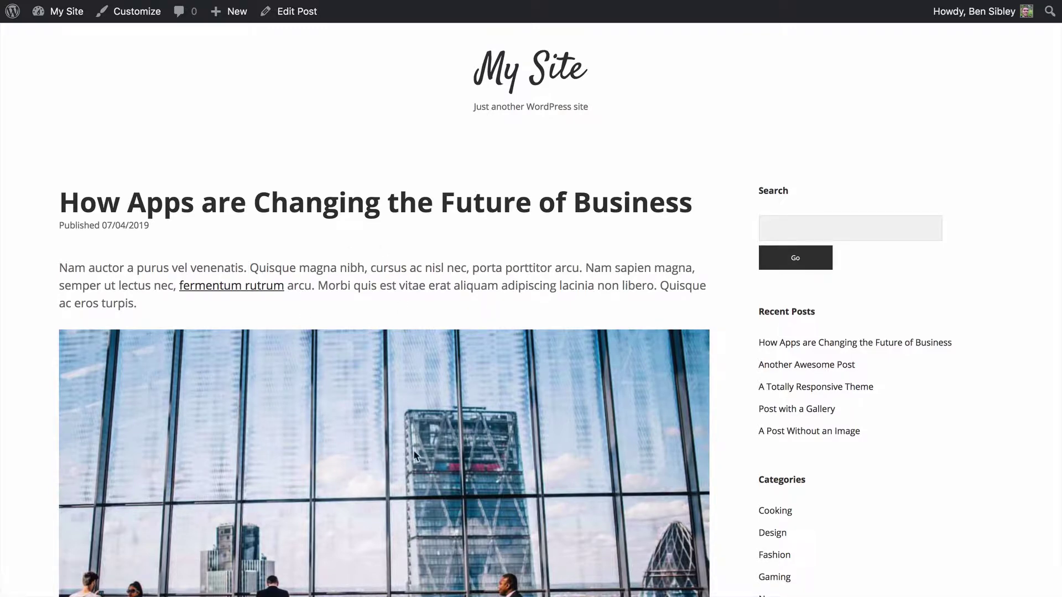
scroll(367, 348, up, 3)
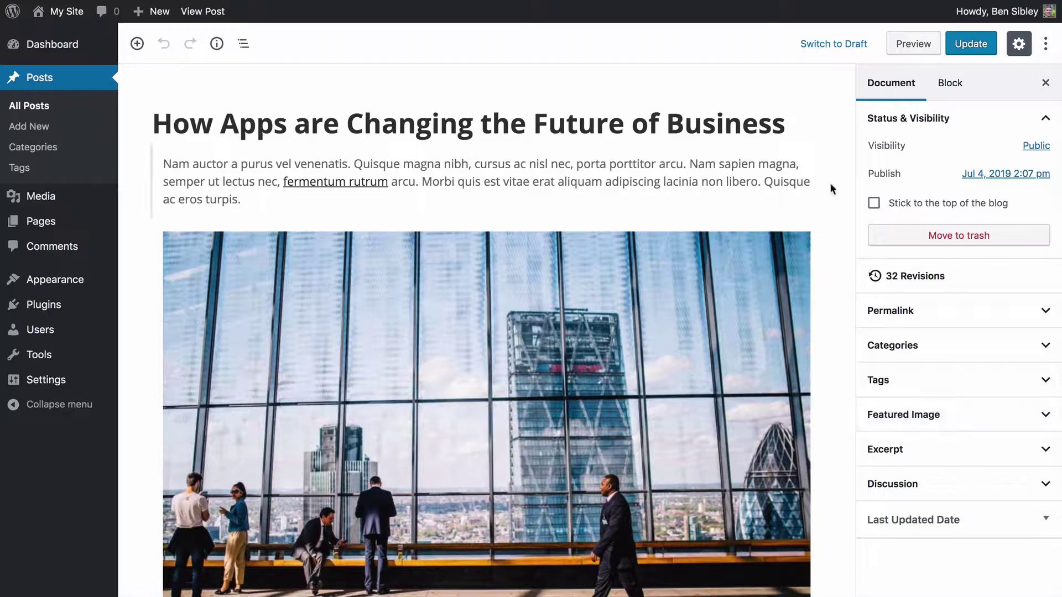
click(622, 175)
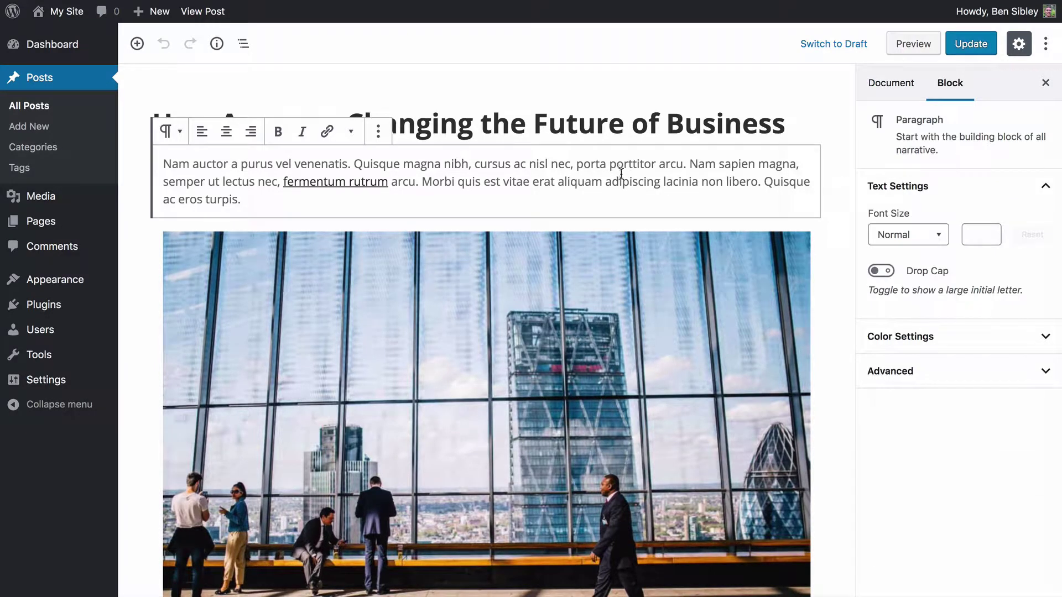
click(638, 267)
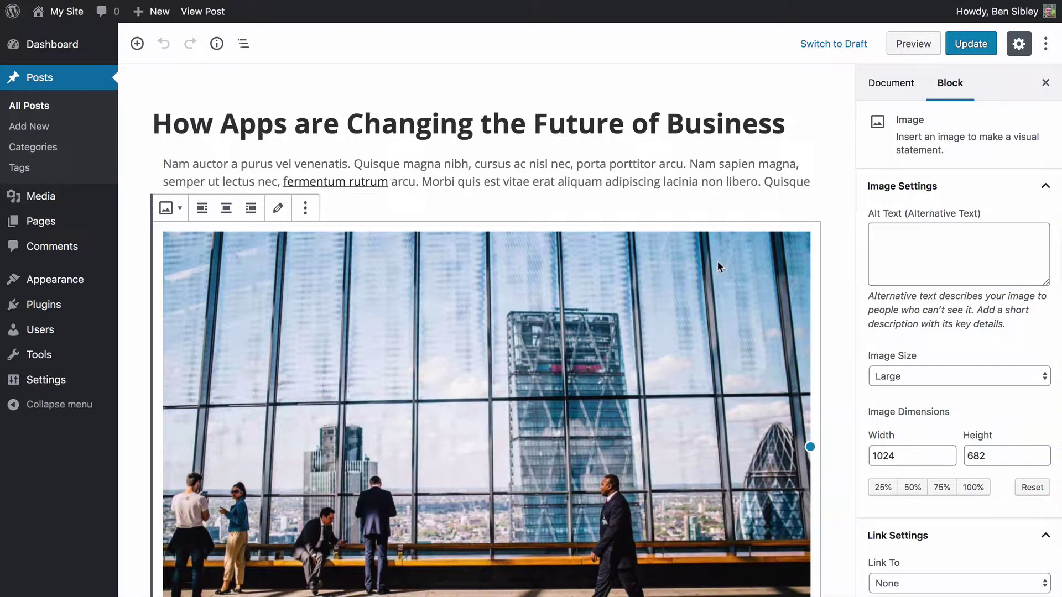
click(843, 134)
click(727, 177)
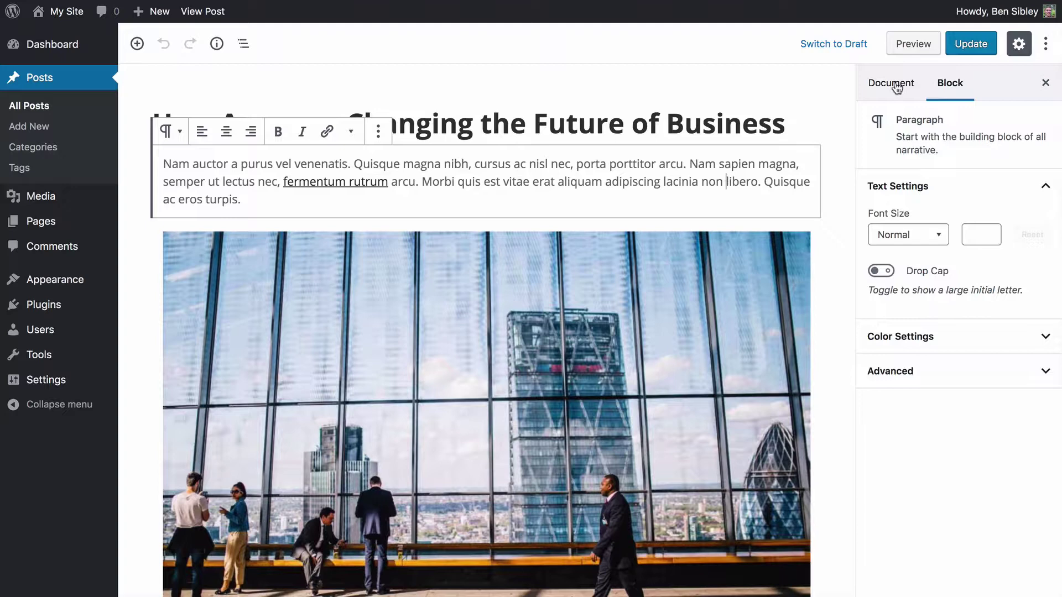
Set new-services.jpg as the featured image in the Document settings' Featured Image panel
click(896, 87)
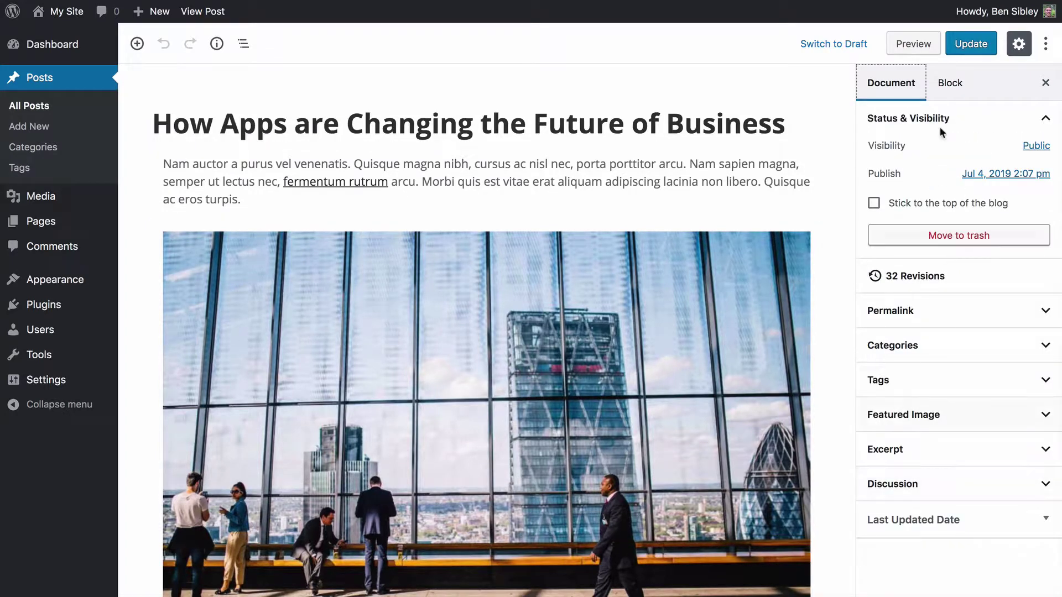
click(963, 424)
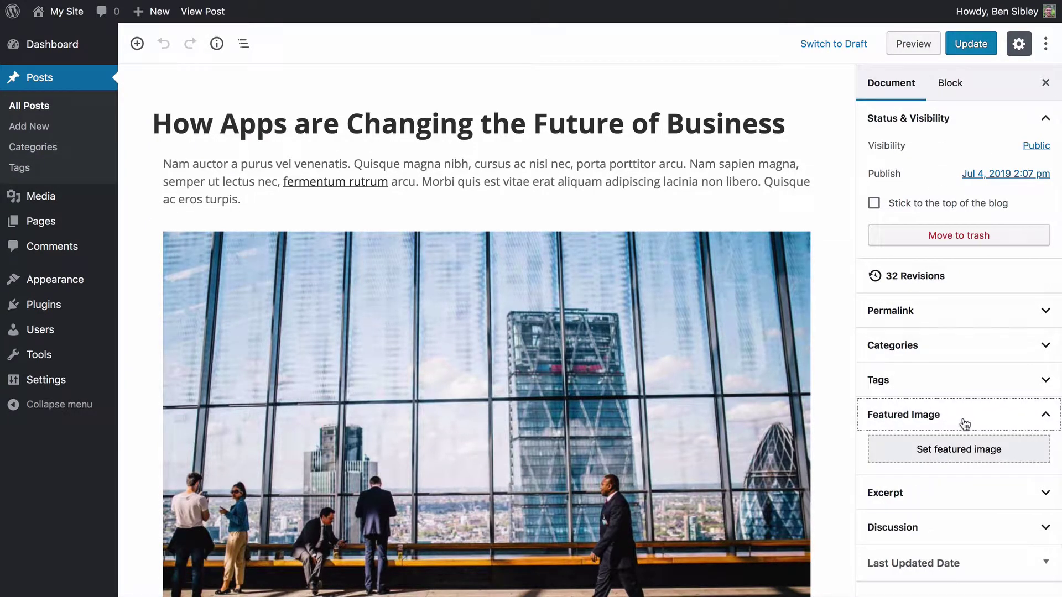
click(954, 455)
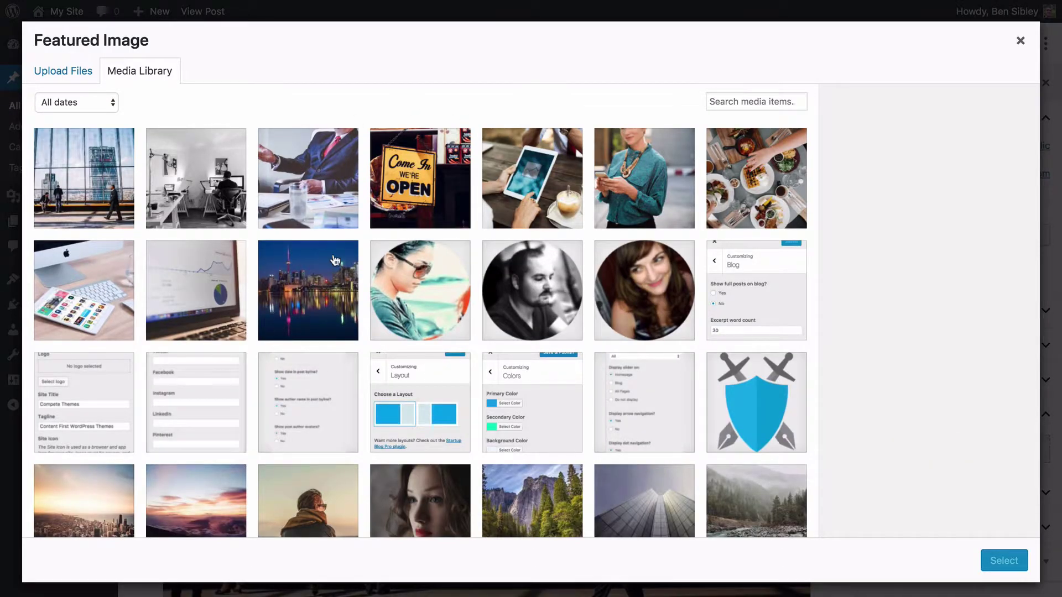
click(78, 75)
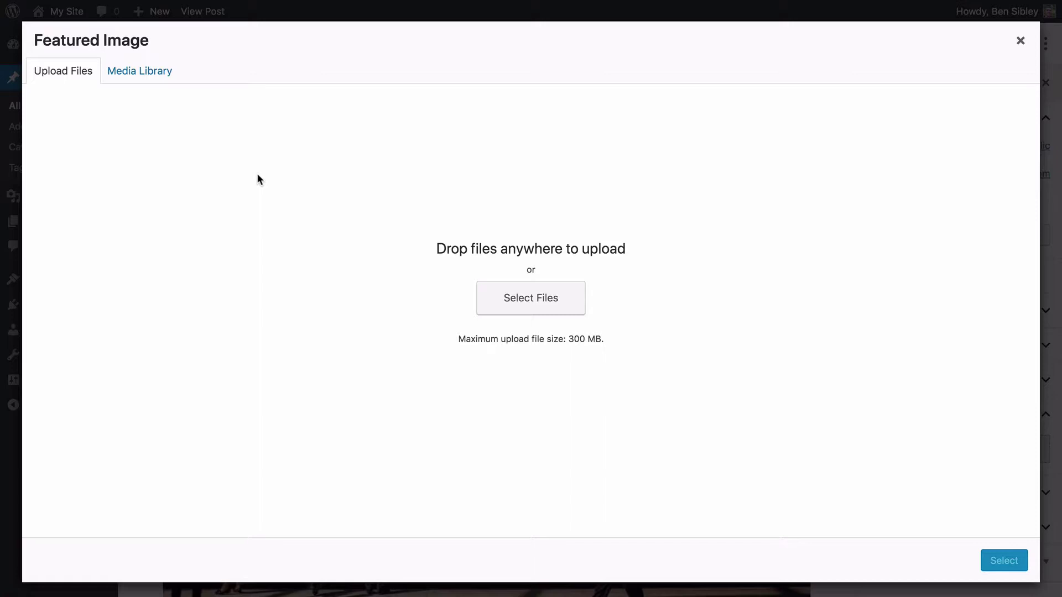
click(142, 75)
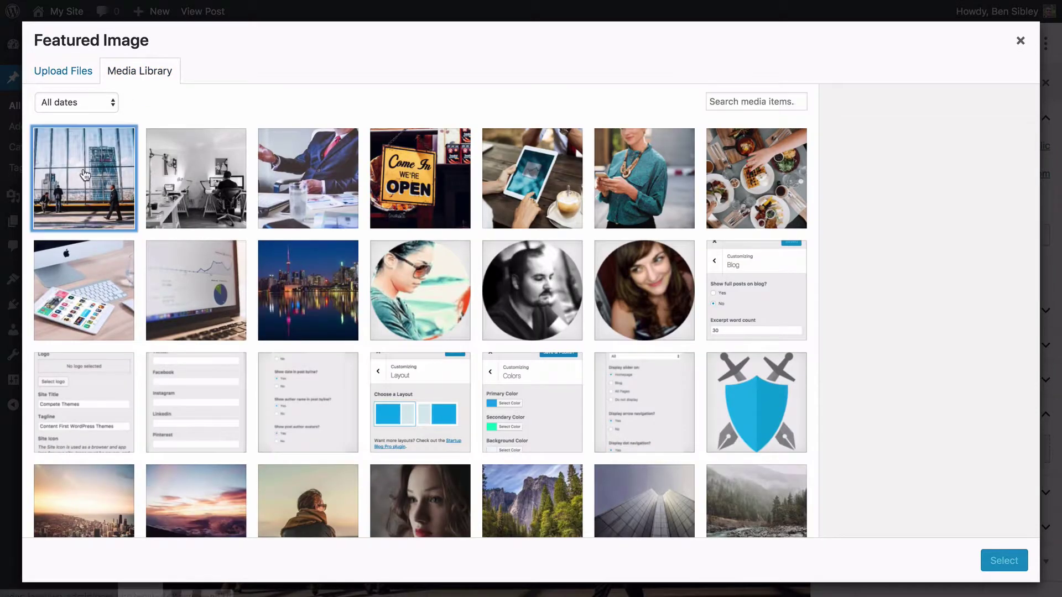
click(85, 175)
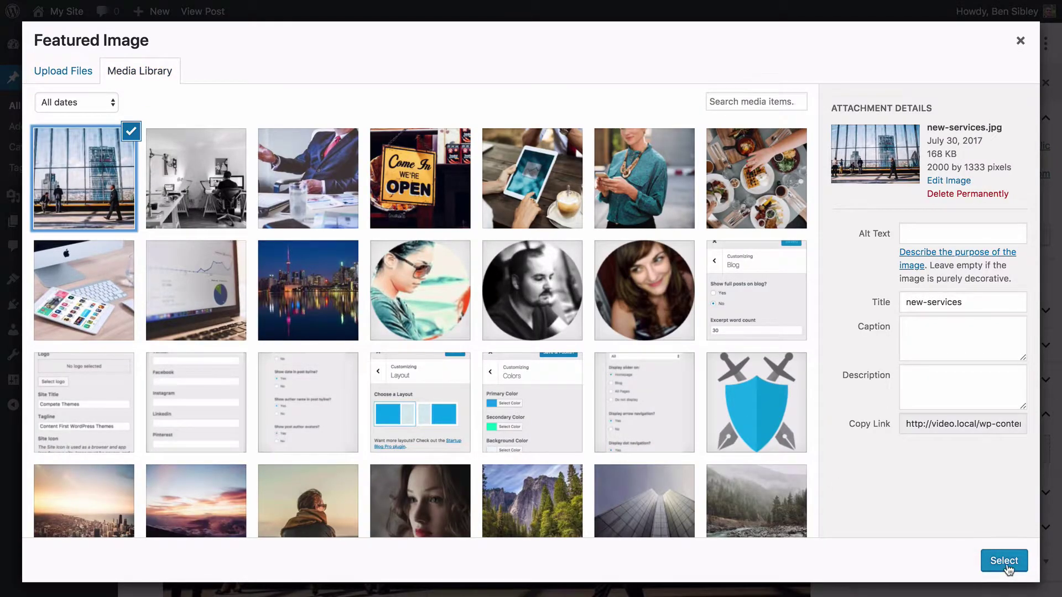
click(1004, 562)
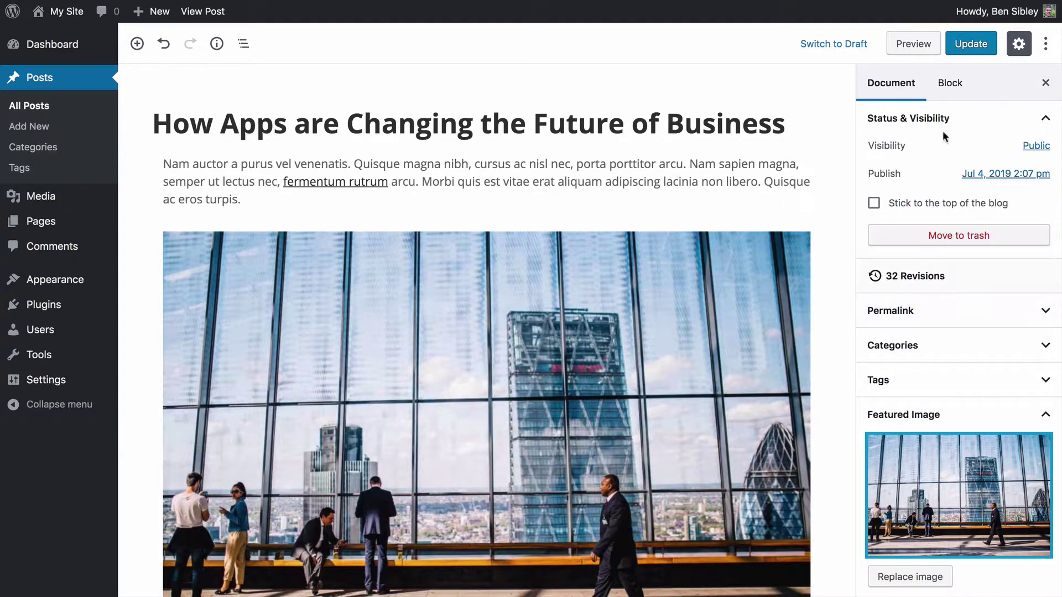
Update the post and view its live page with the office photo at the top
click(969, 43)
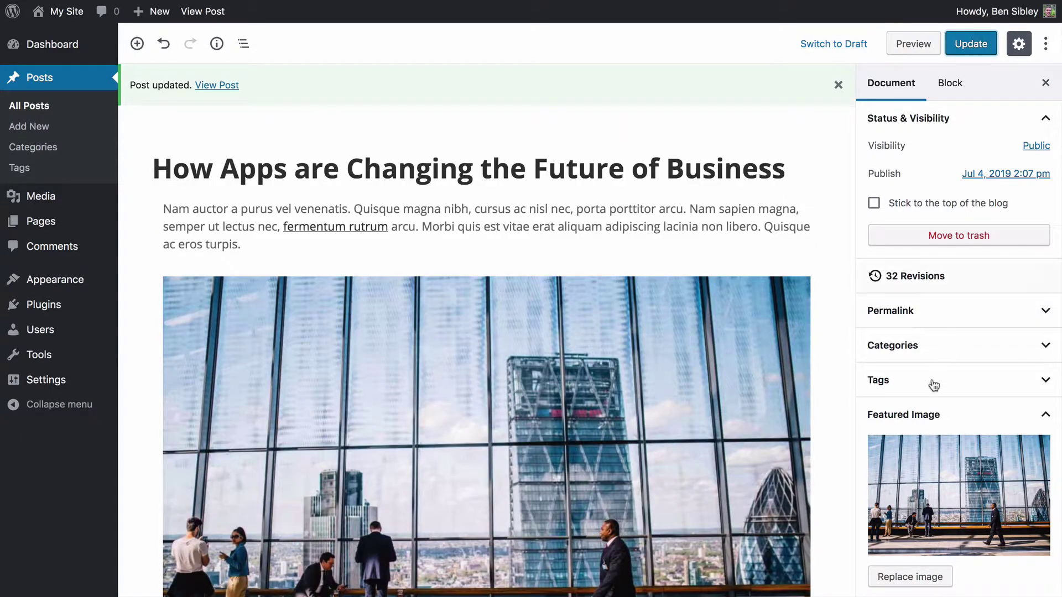
scroll(941, 430, down, 1)
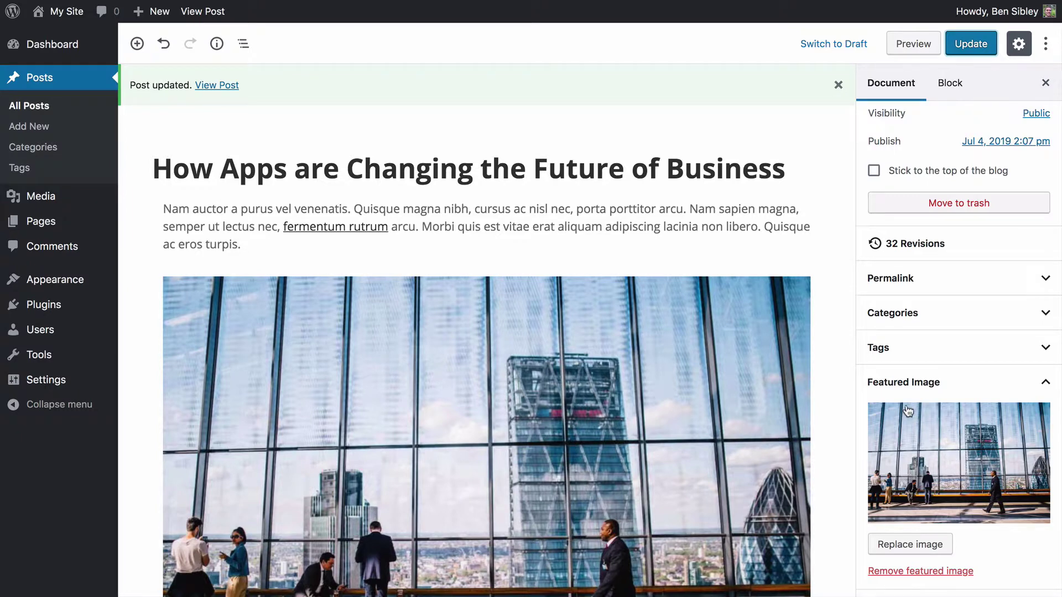
scroll(907, 410, up, 1)
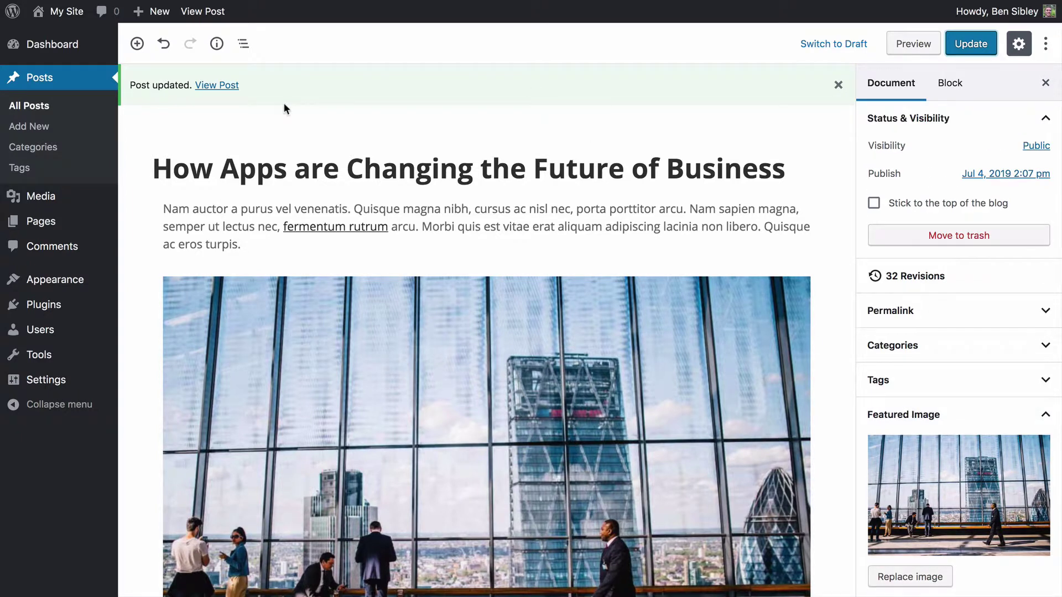
click(218, 86)
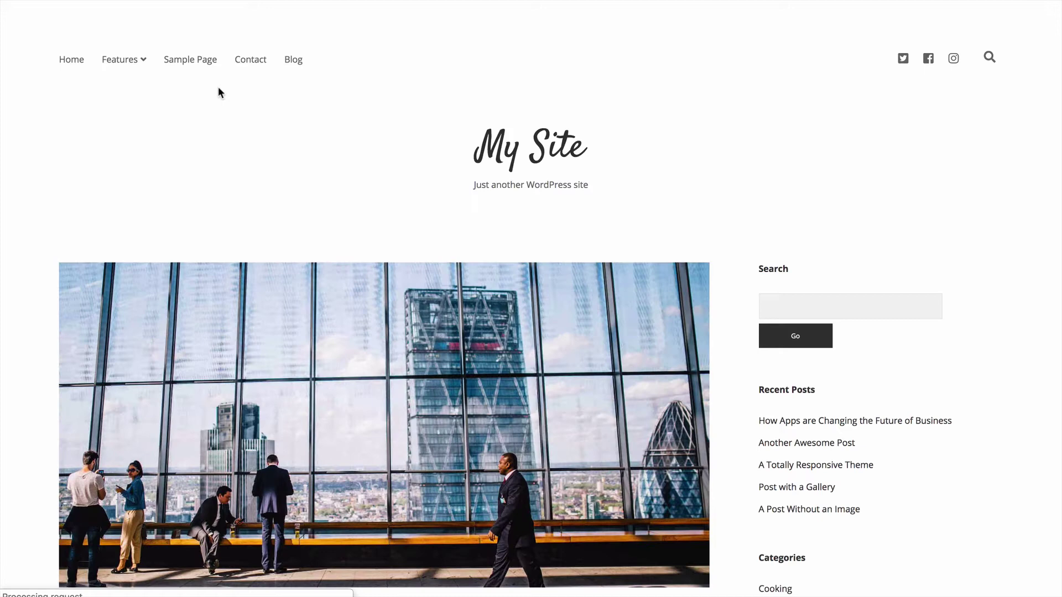
scroll(298, 129, down, 4)
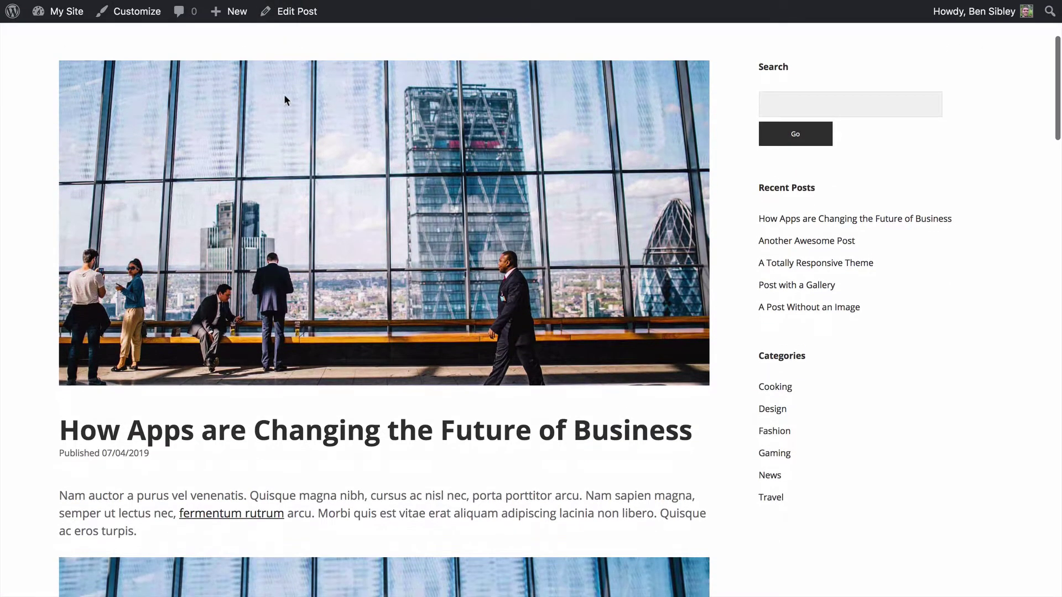
scroll(235, 408, up, 4)
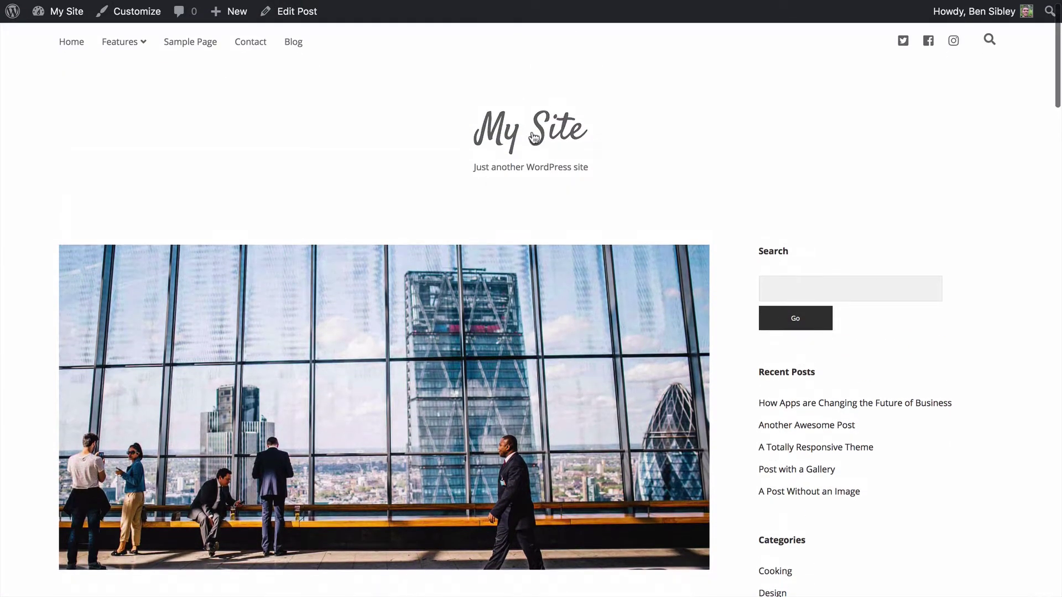
Open the homepage and confirm the business apps post shows its office photo above the title
click(535, 141)
scroll(350, 146, down, 6)
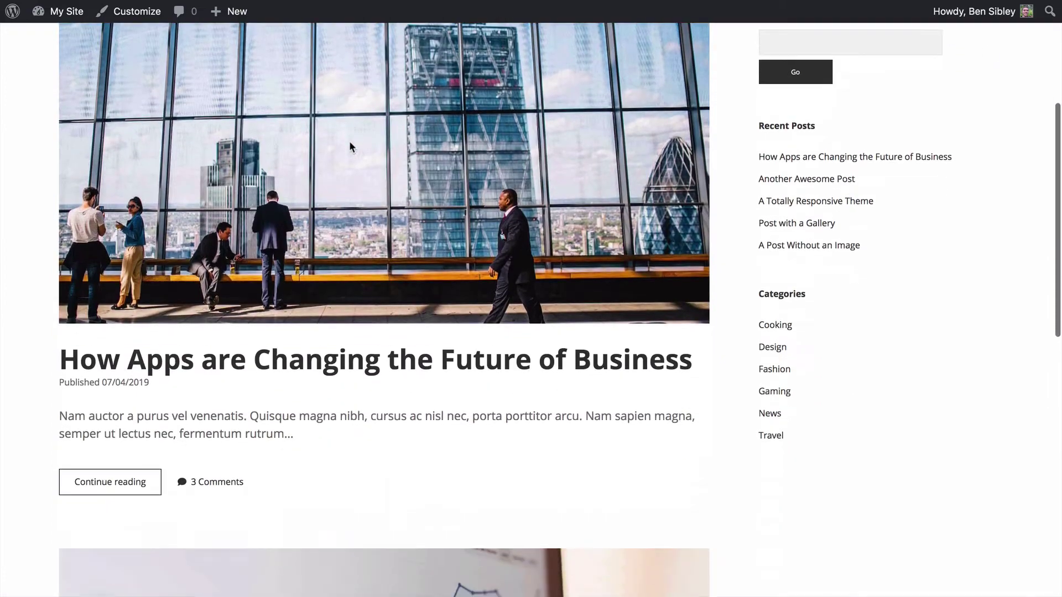
scroll(349, 143, up, 2)
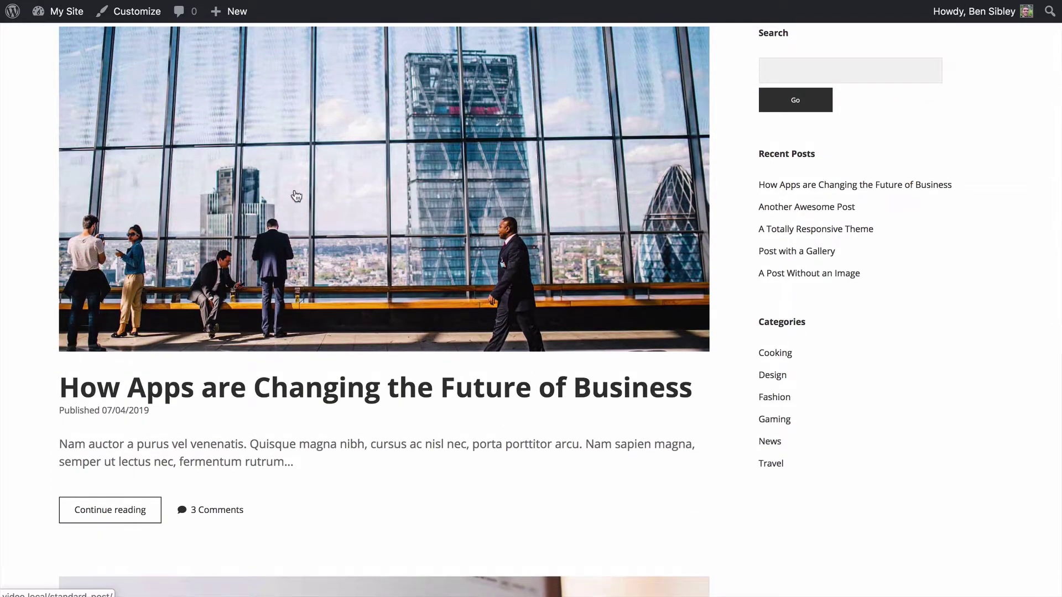
scroll(276, 348, up, 2)
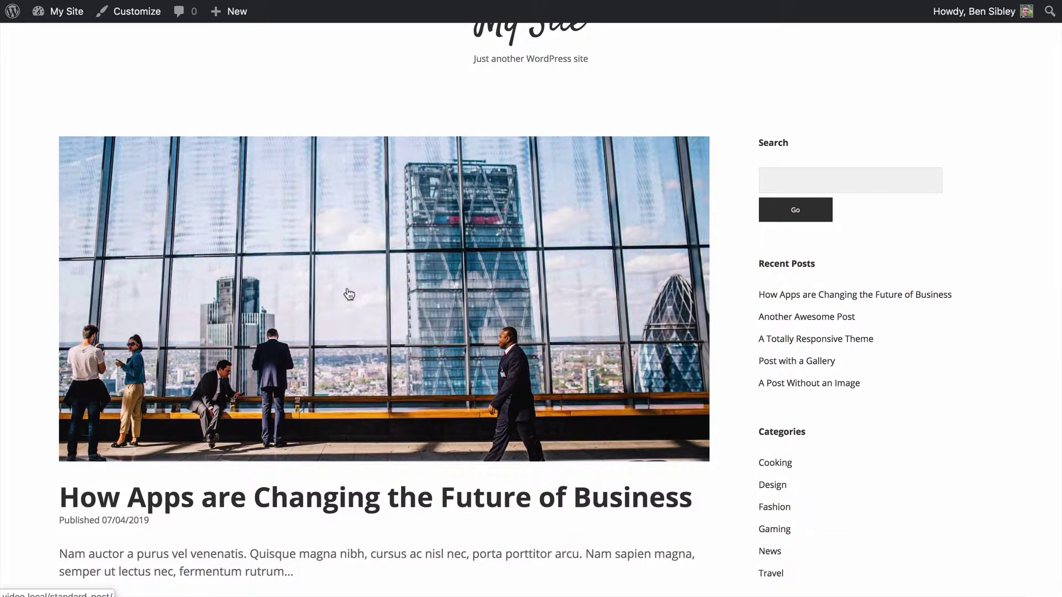
scroll(349, 293, up, 3)
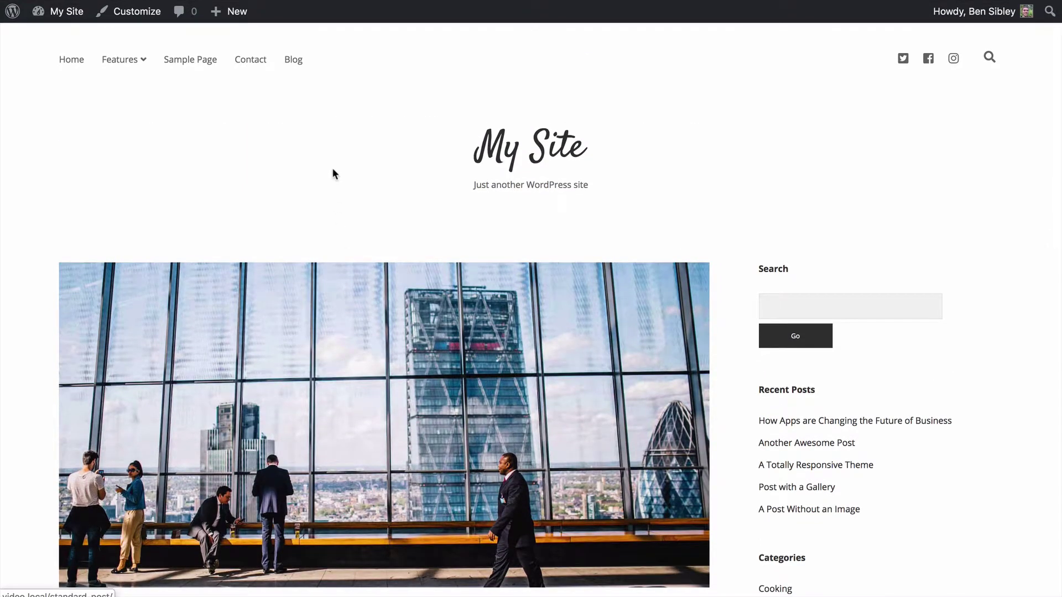
scroll(343, 138, down, 5)
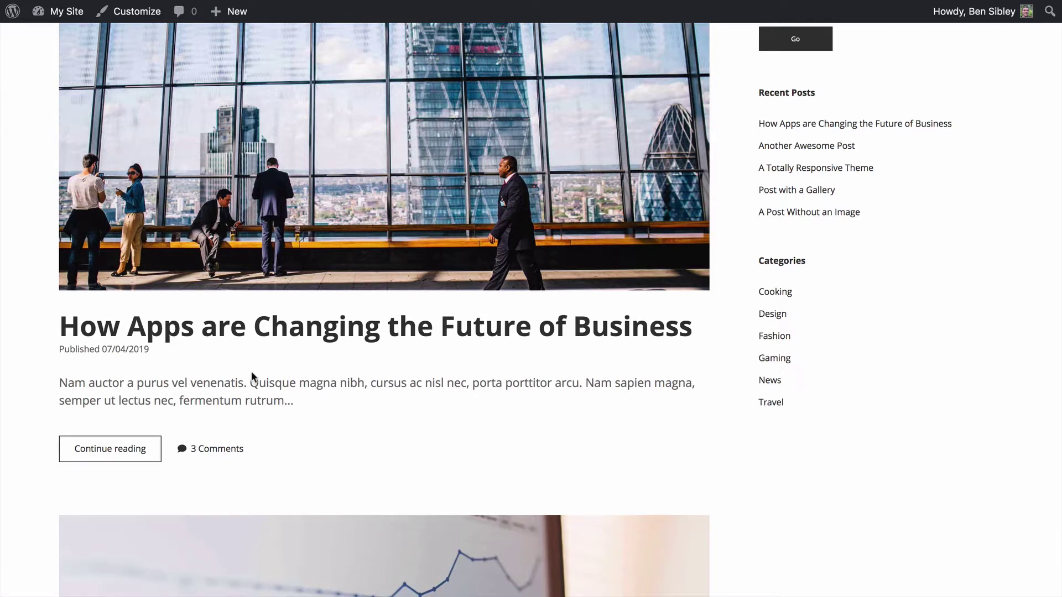
scroll(252, 376, down, 1)
scroll(254, 376, up, 2)
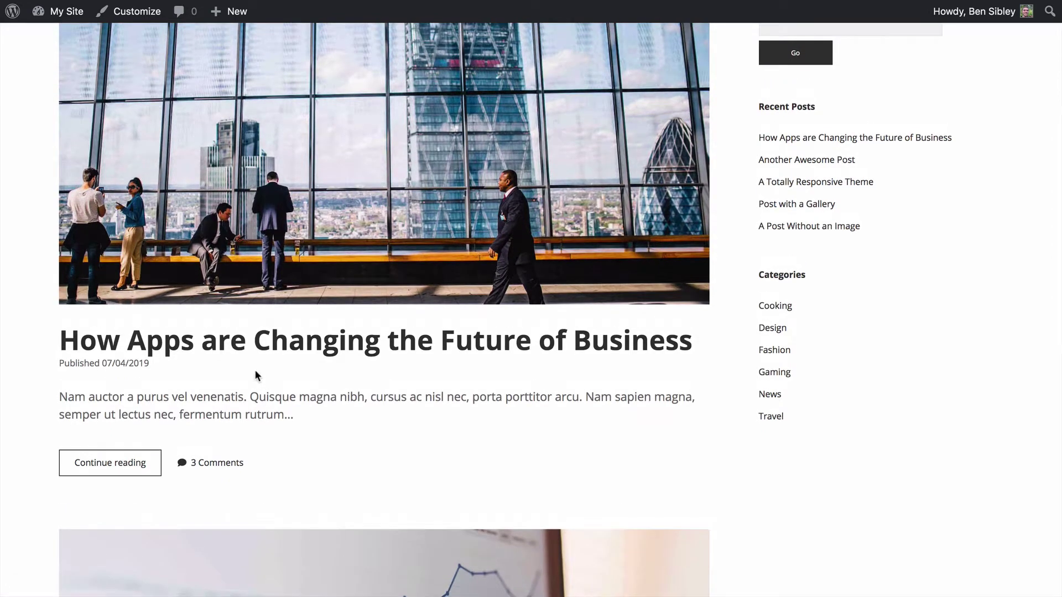
Open the 'How Apps are Changing the Future of Business' post and find the repeated photo below its first paragraph
click(284, 345)
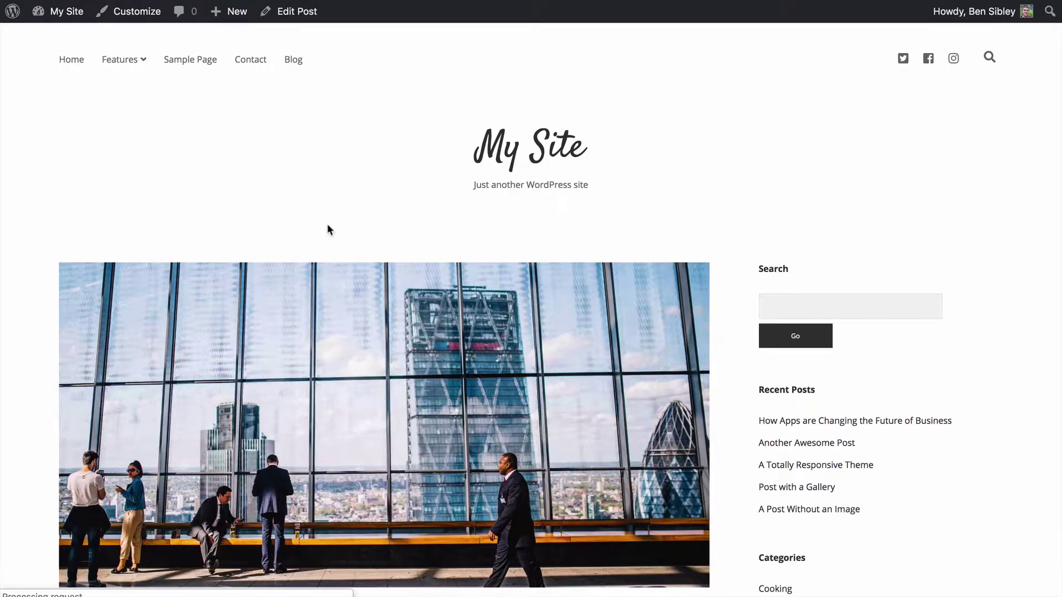
scroll(332, 206, down, 4)
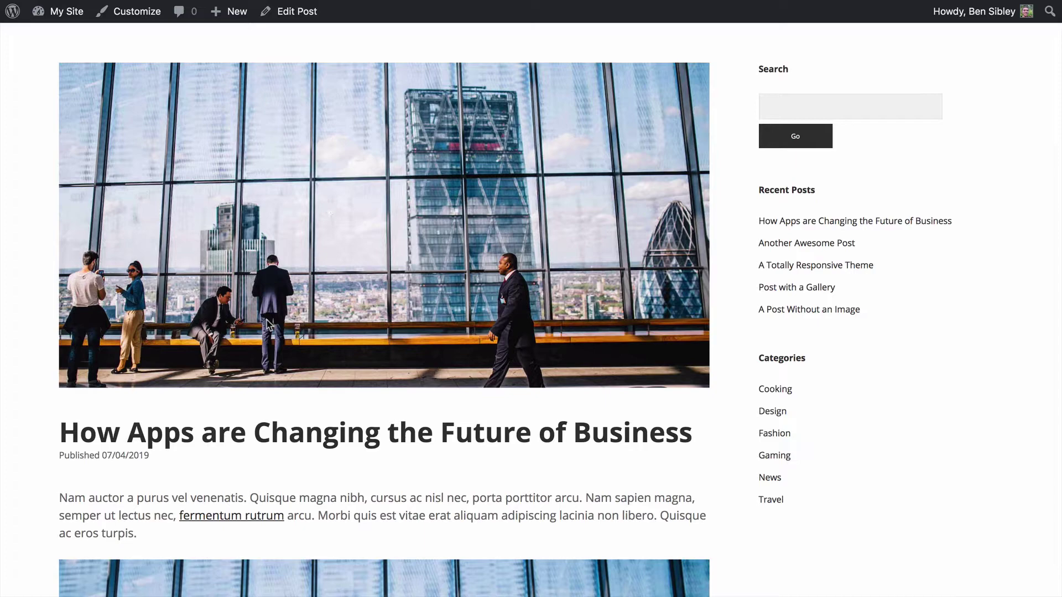
scroll(291, 425, down, 6)
scroll(291, 425, down, 1)
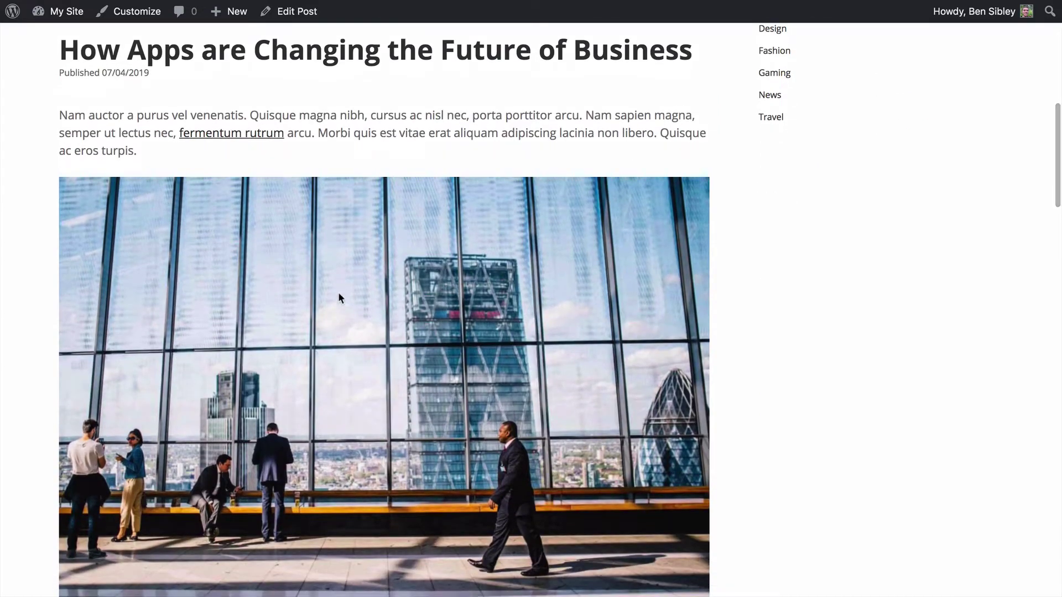
scroll(313, 338, up, 1)
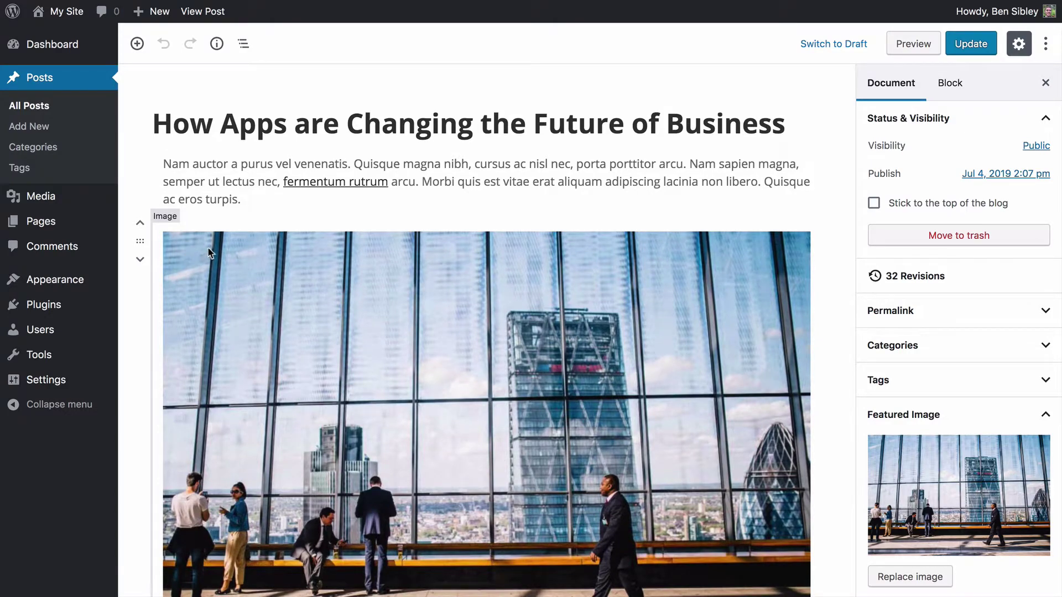
Delete the inline office photo, update the post, and view it on the live site
click(209, 252)
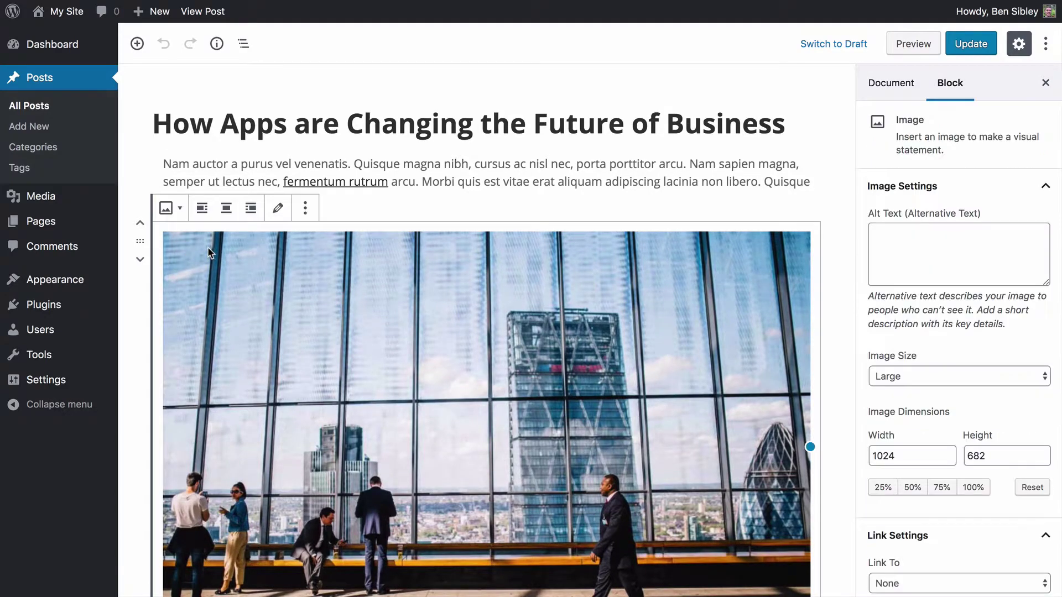
key(Delete)
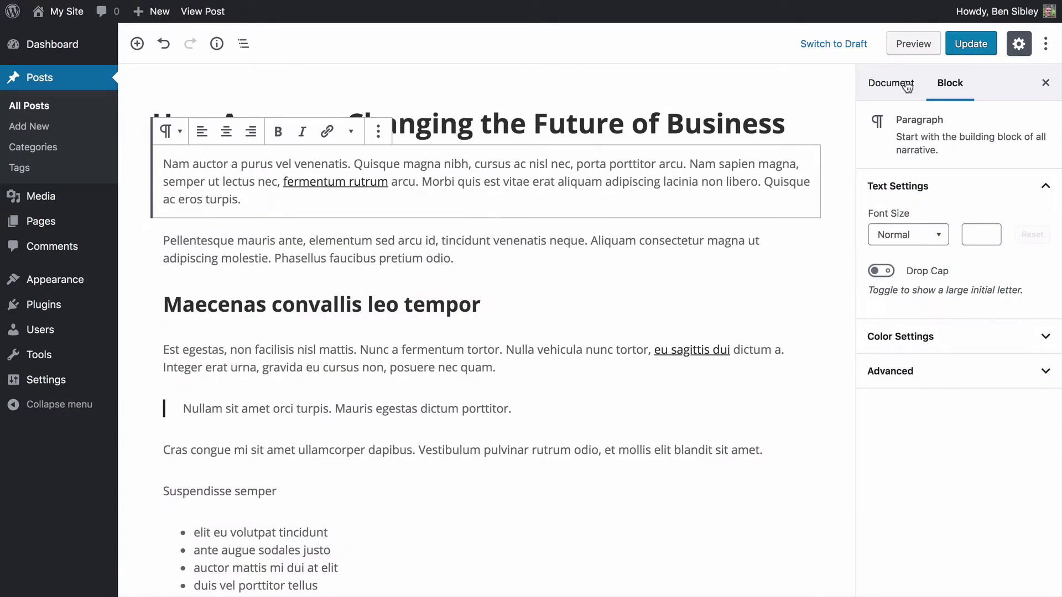
click(954, 46)
click(895, 86)
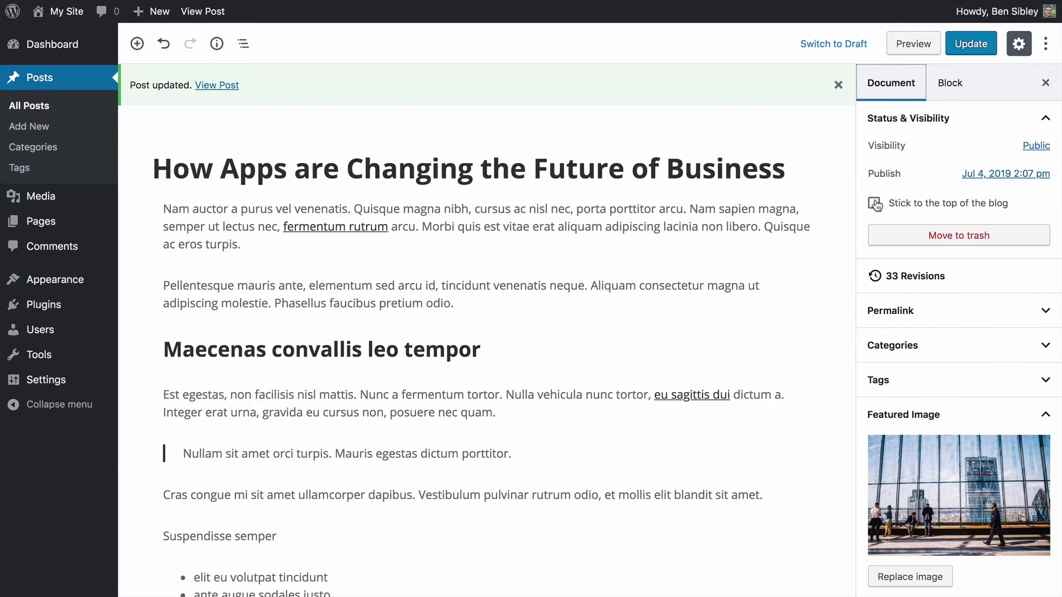
click(219, 85)
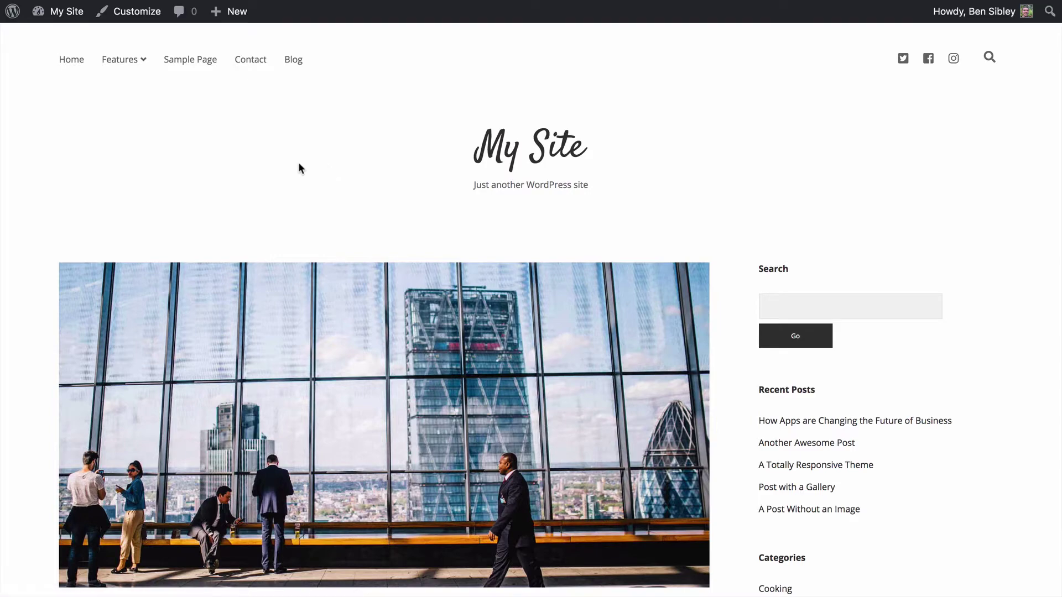
scroll(299, 165, down, 7)
scroll(299, 167, down, 5)
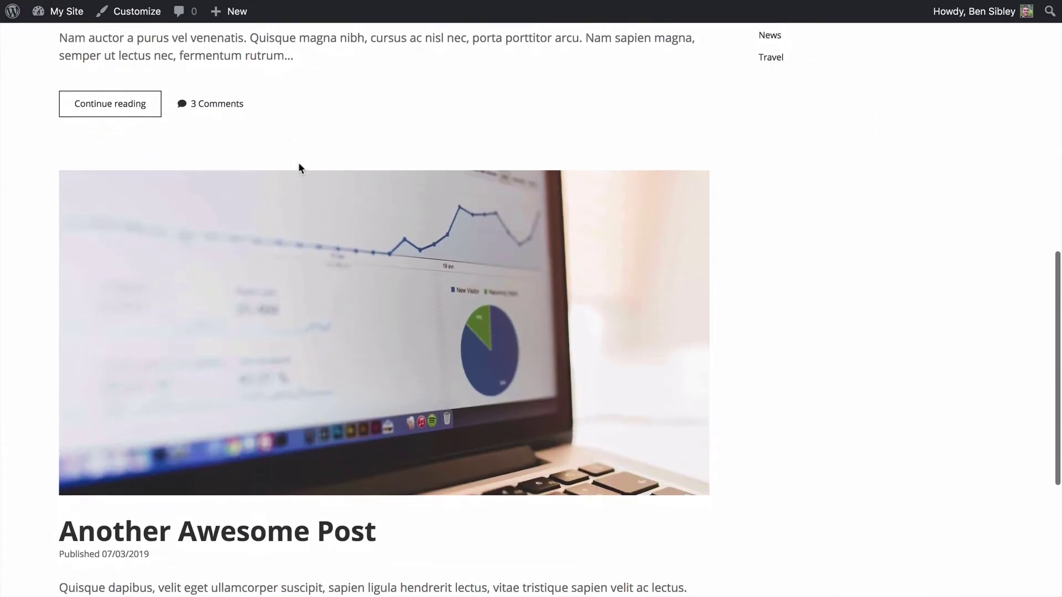
scroll(343, 129, up, 7)
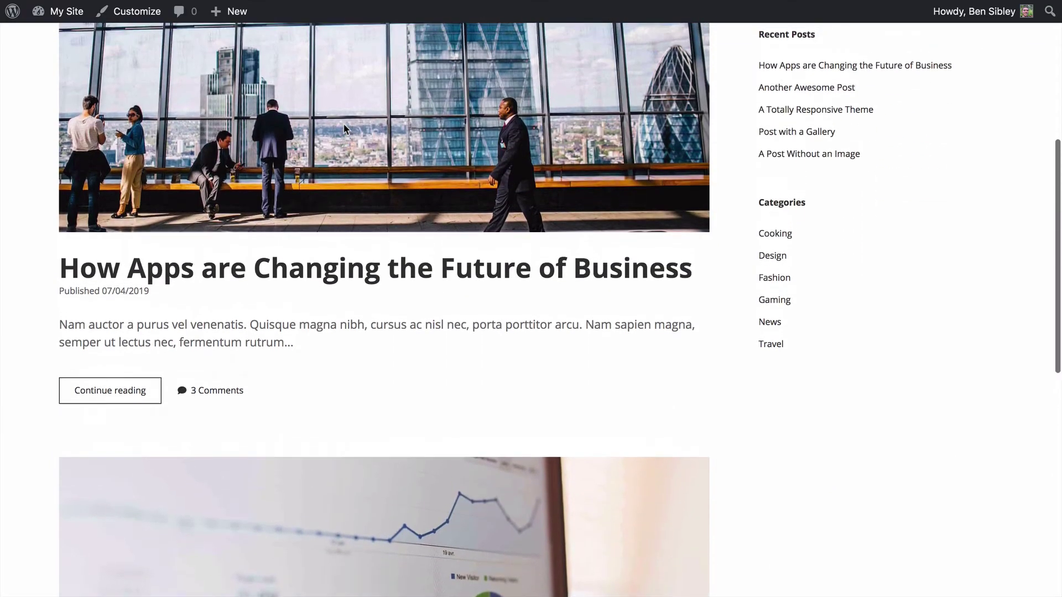
scroll(343, 121, up, 4)
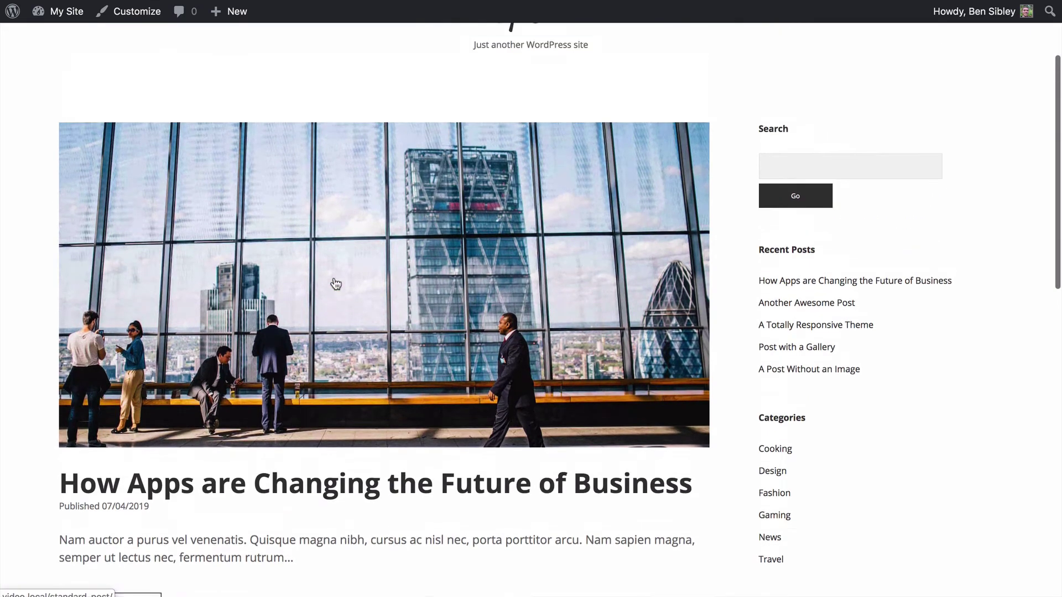